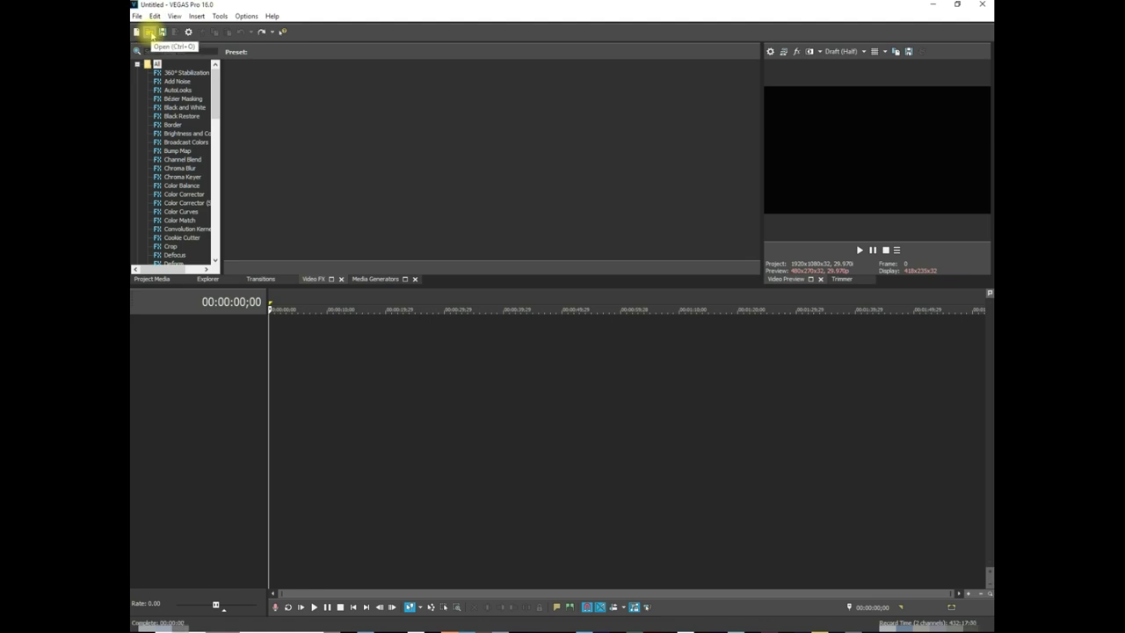
Step: Import Video No 01 onto the timeline and play it from the start
left_click(150, 32)
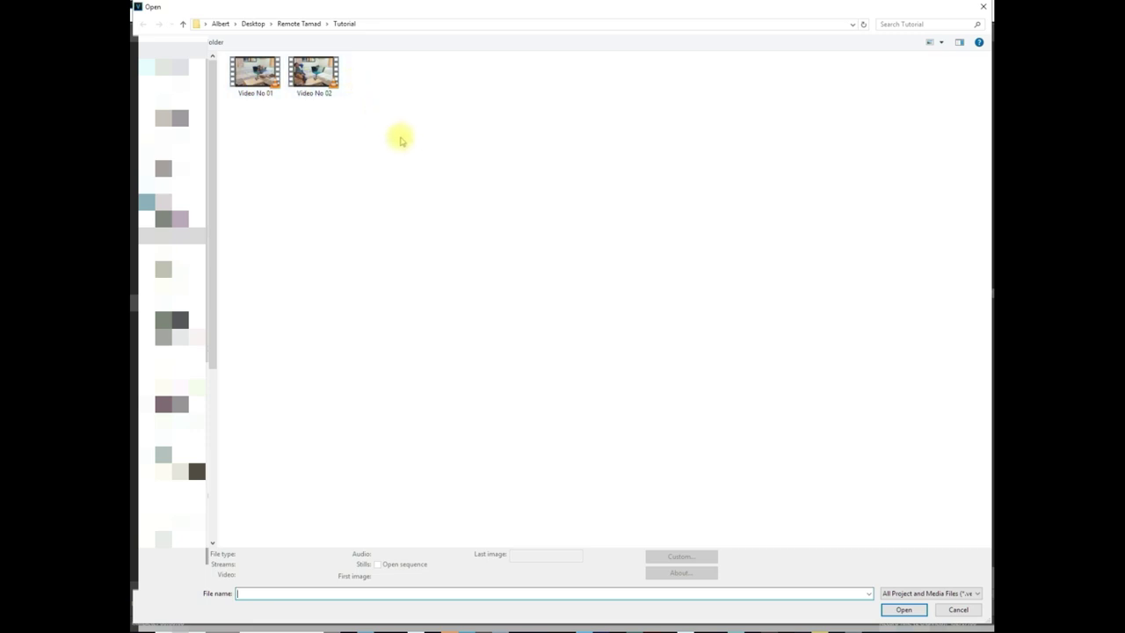
double_click(255, 74)
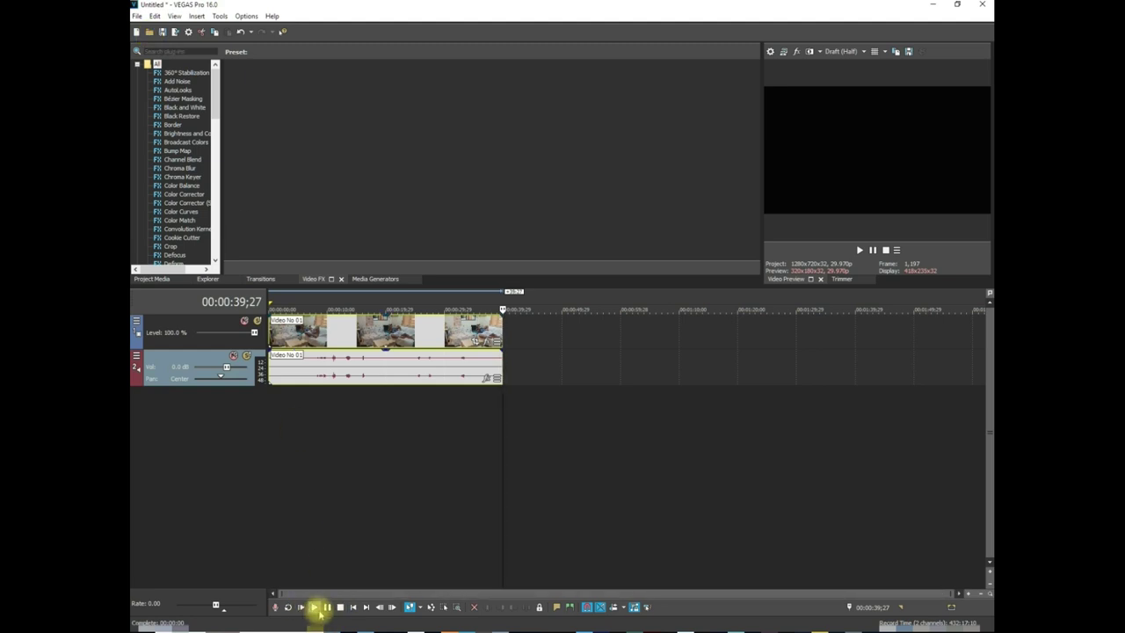
left_click(352, 608)
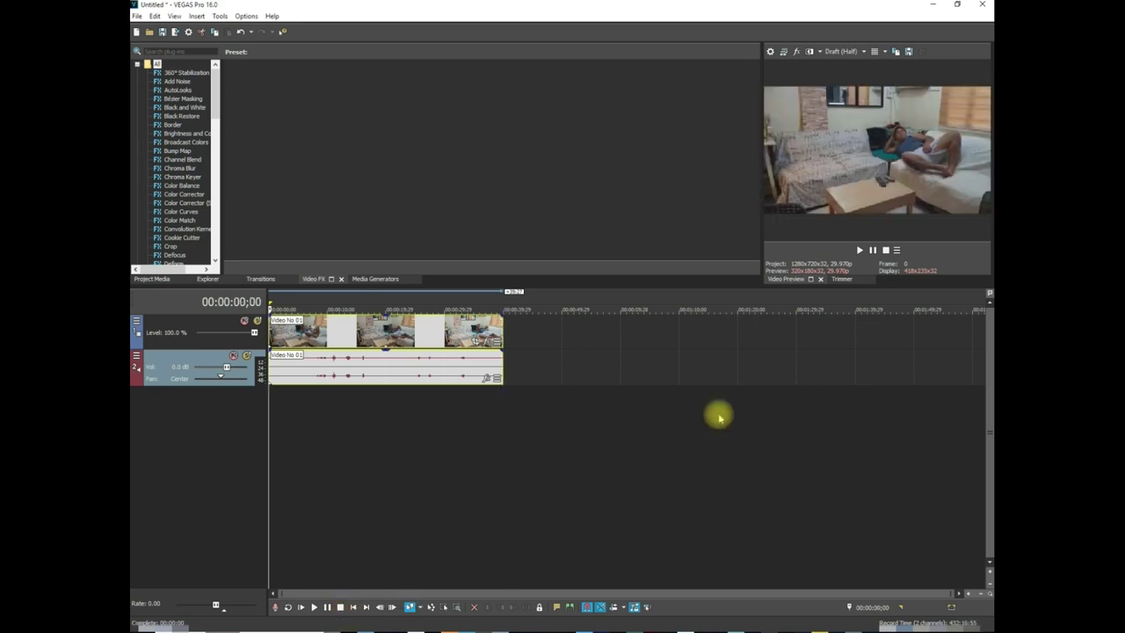
left_click(859, 250)
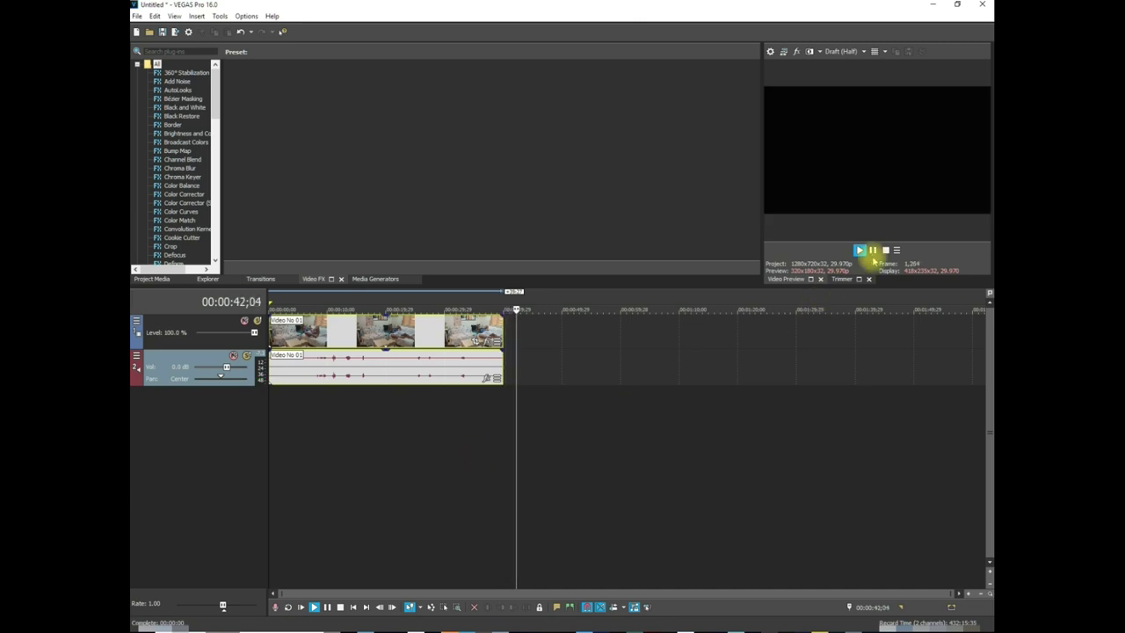
left_click(341, 606)
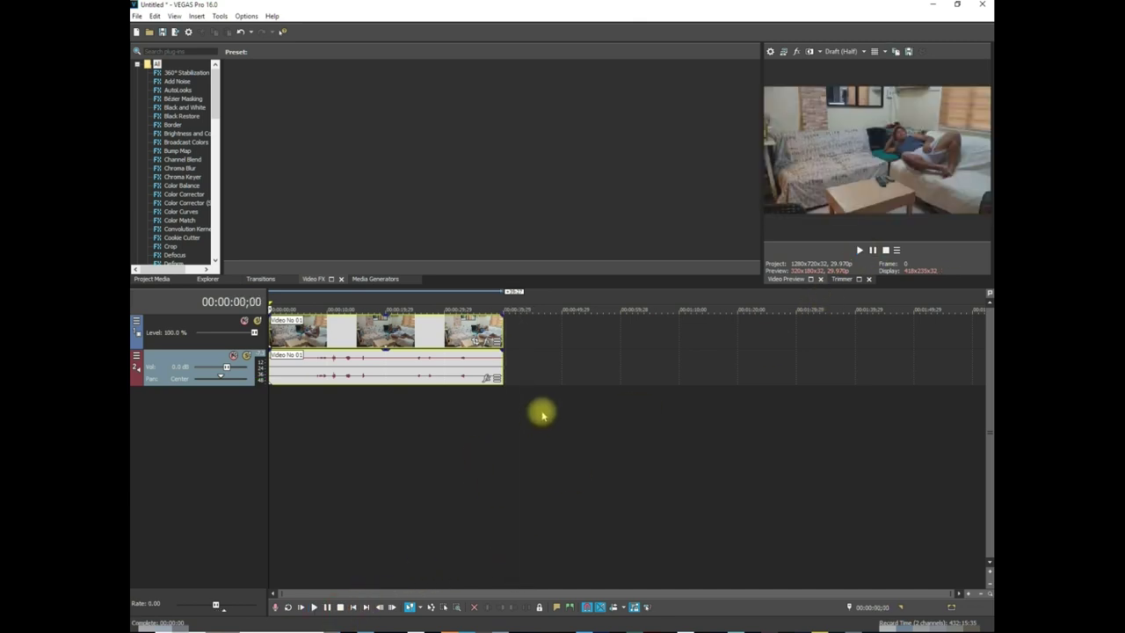
Step: Import Video No 02 directly after the end of Video No 01 and play it from its first frame
left_click(502, 343)
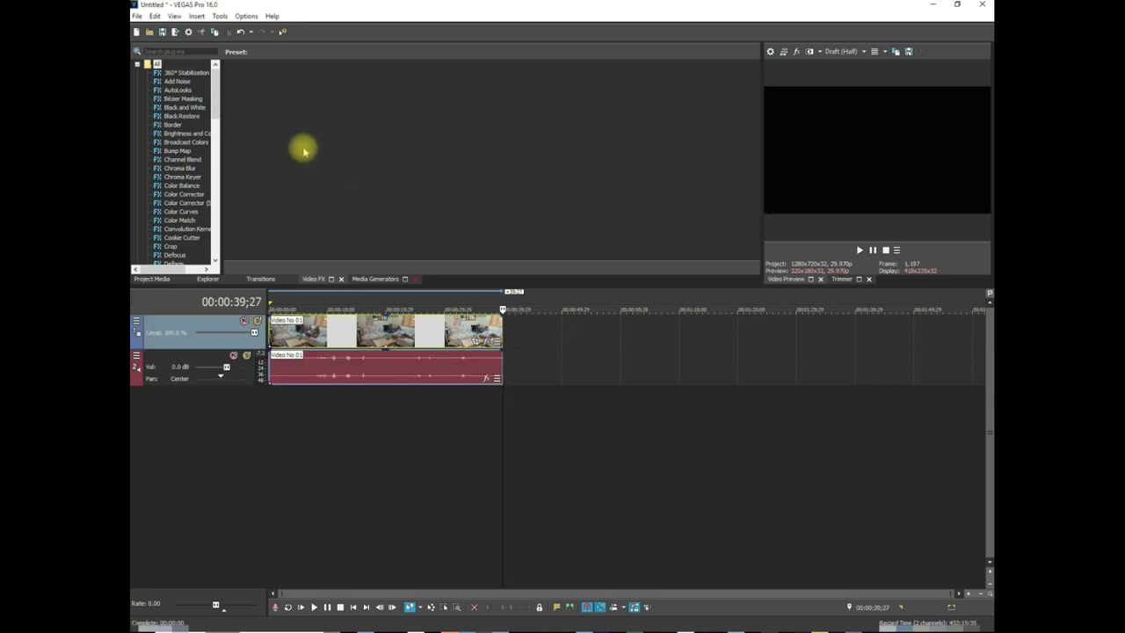
left_click(150, 32)
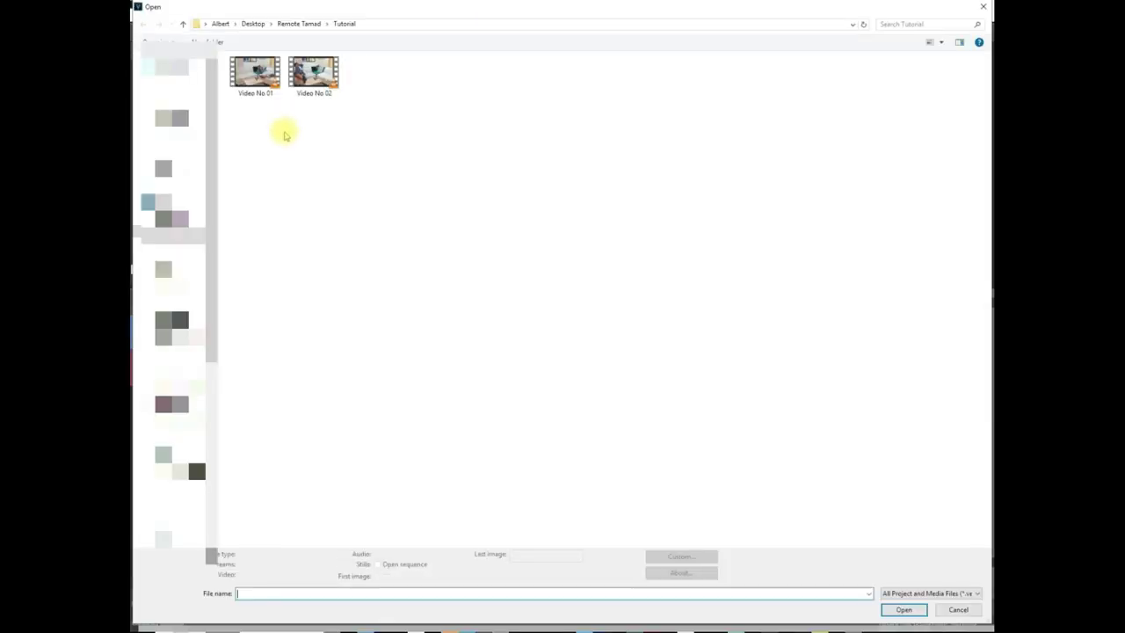
double_click(313, 72)
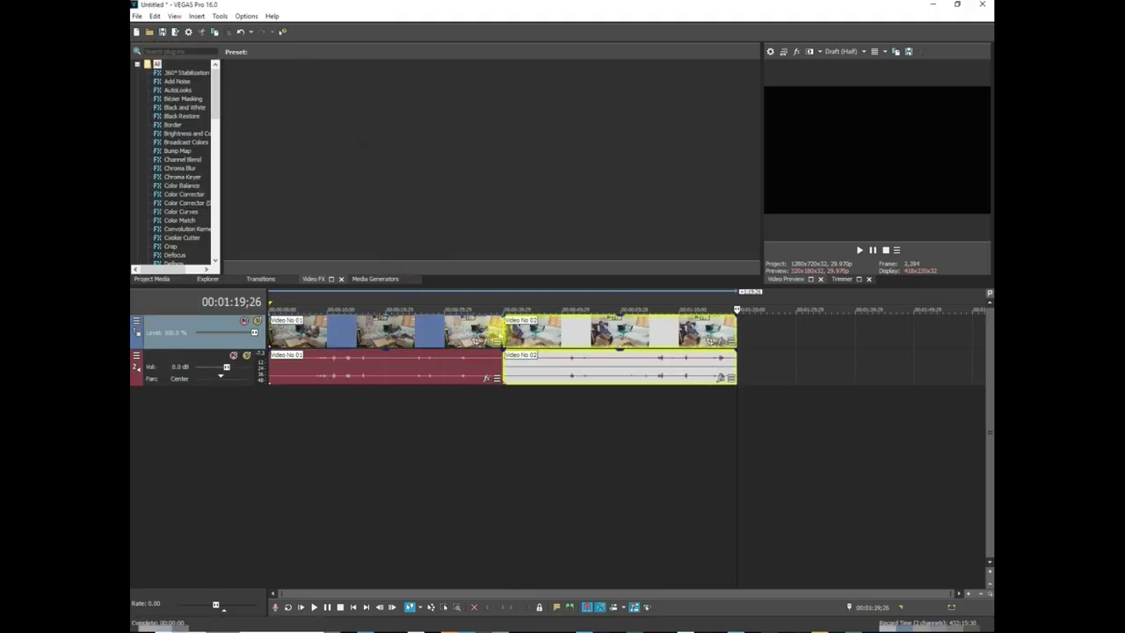
left_click(502, 328)
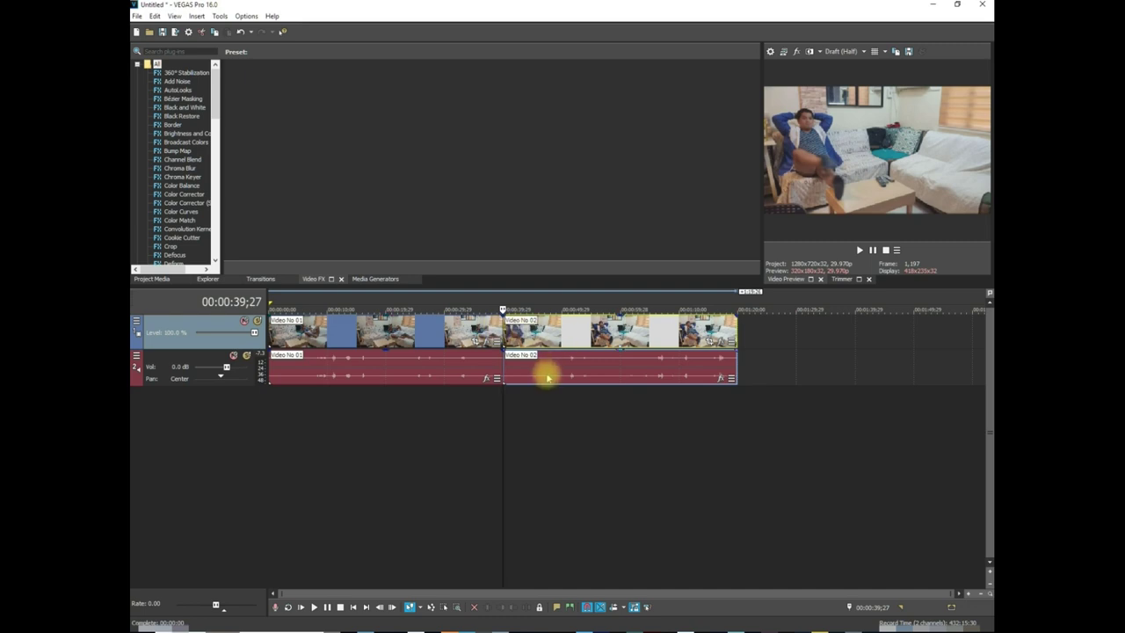
left_click(859, 252)
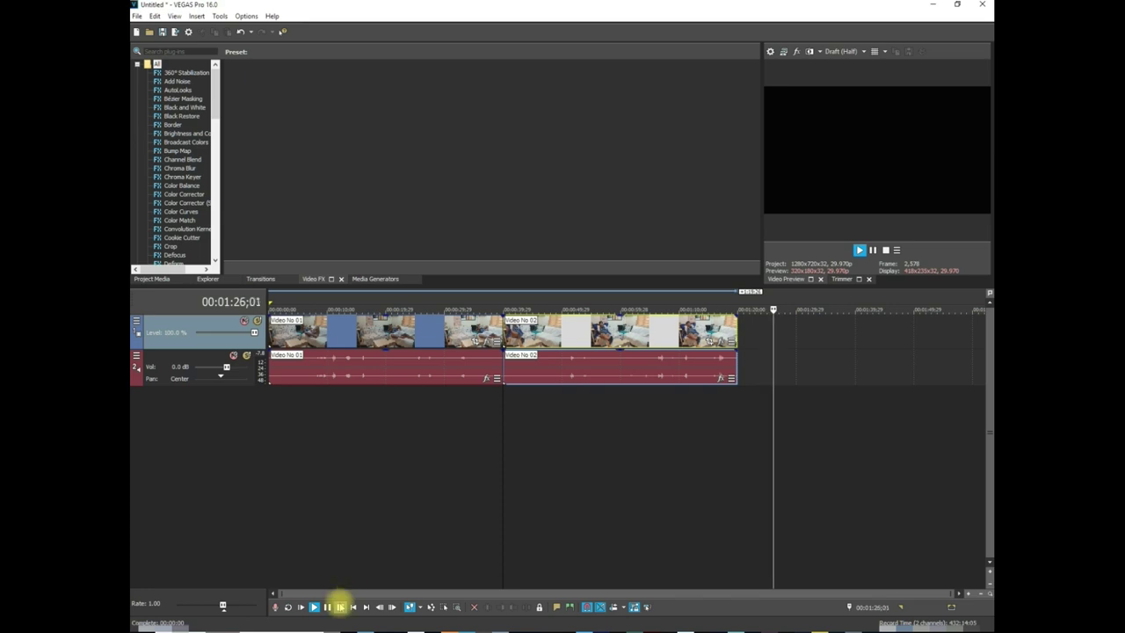
left_click(340, 606)
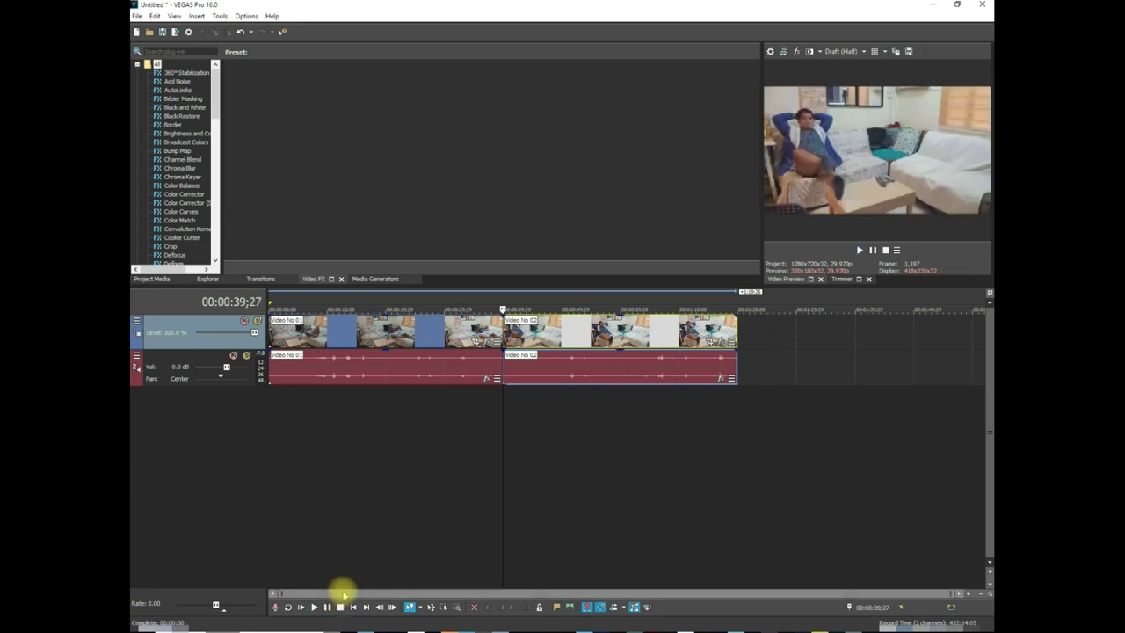
Step: Place Video No 02's video and audio on new tracks beneath Video No 01, aligned to the start of the timeline
left_click(379, 342)
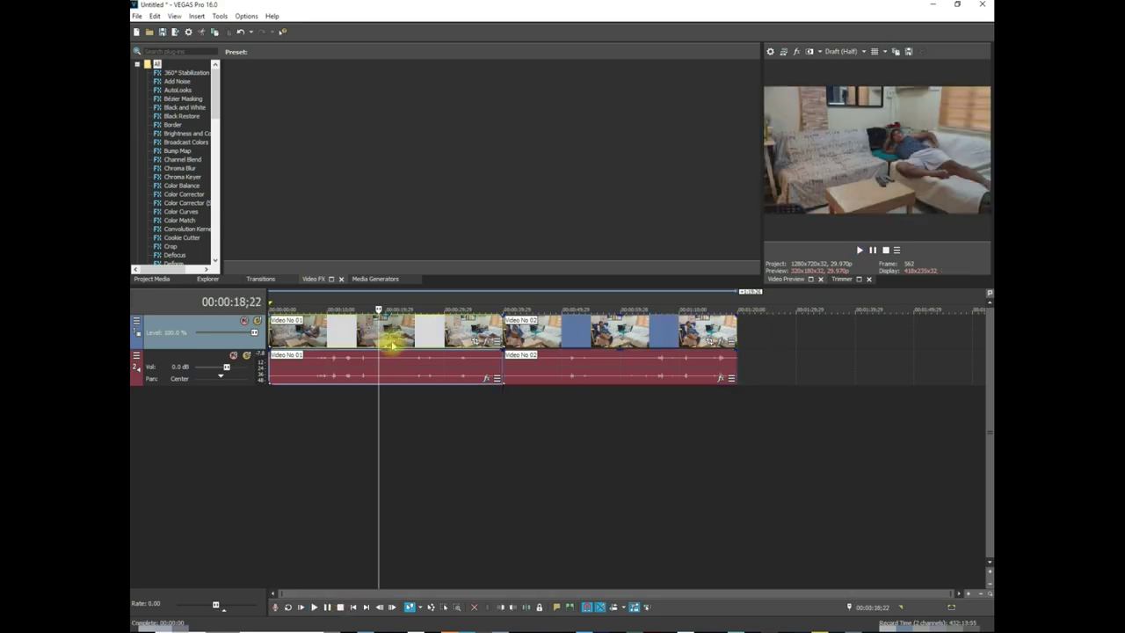
left_click(597, 336)
left_click(428, 331)
left_click(585, 336)
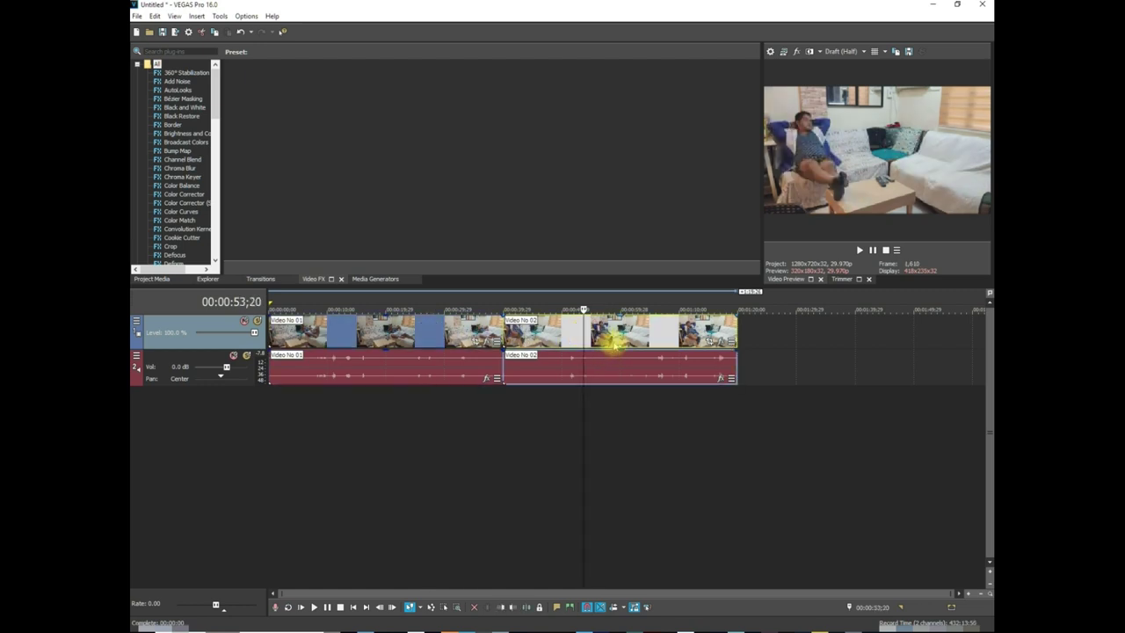
left_click(573, 339)
left_click_drag(587, 337, 587, 421)
left_click_drag(584, 373, 591, 442)
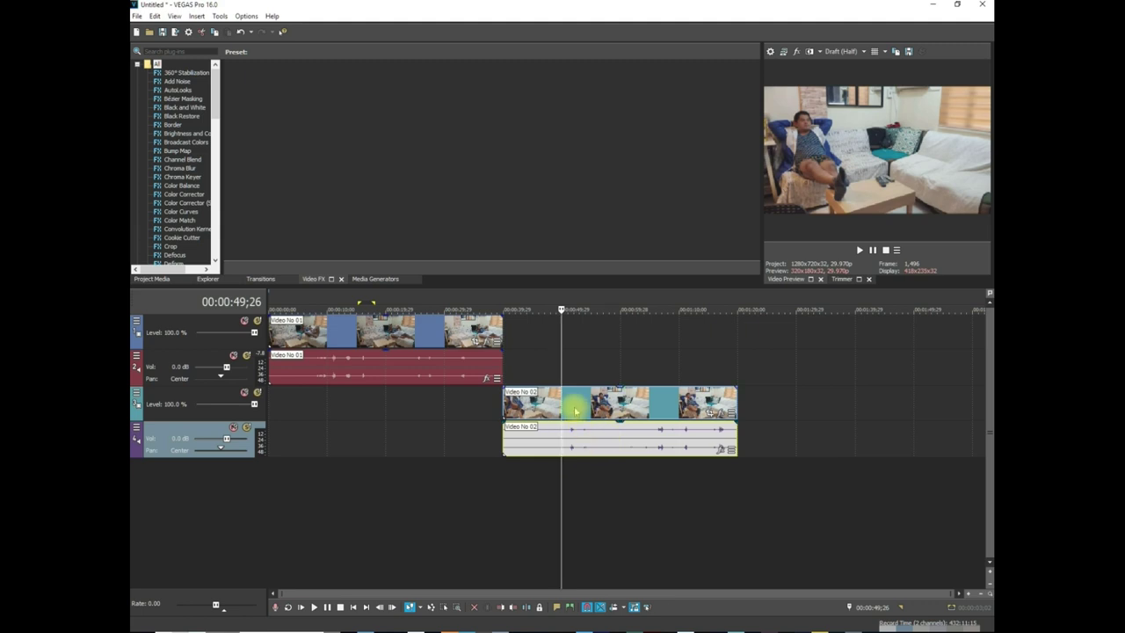
left_click_drag(575, 409, 295, 404)
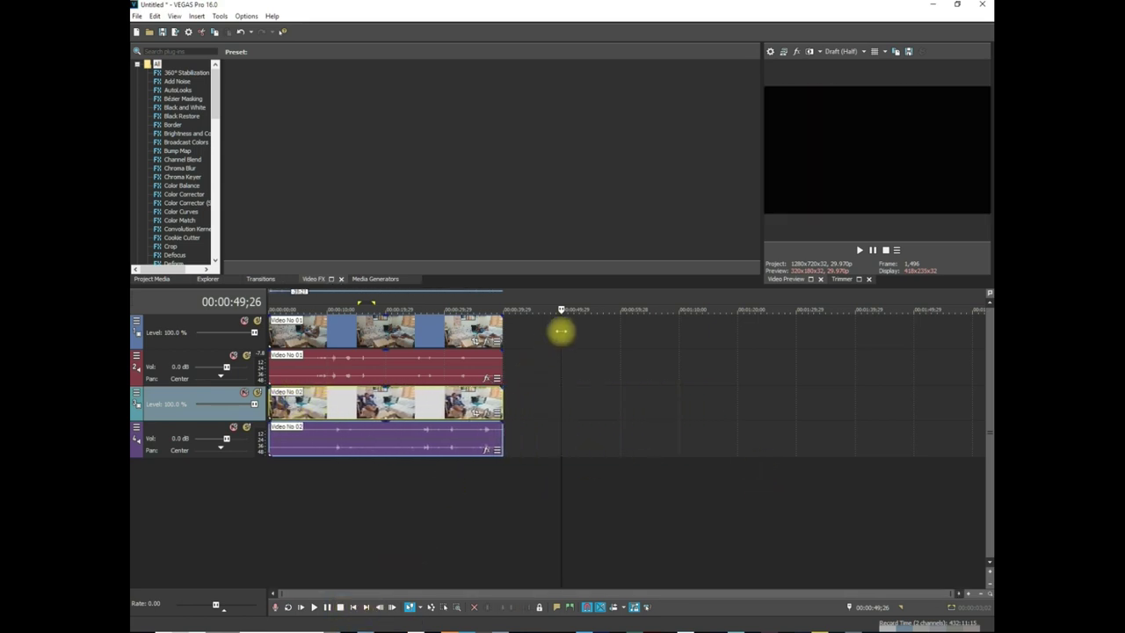
Step: Play the stacked clips from the start of the timeline through to their end, then stop playback
left_click_drag(560, 307, 198, 301)
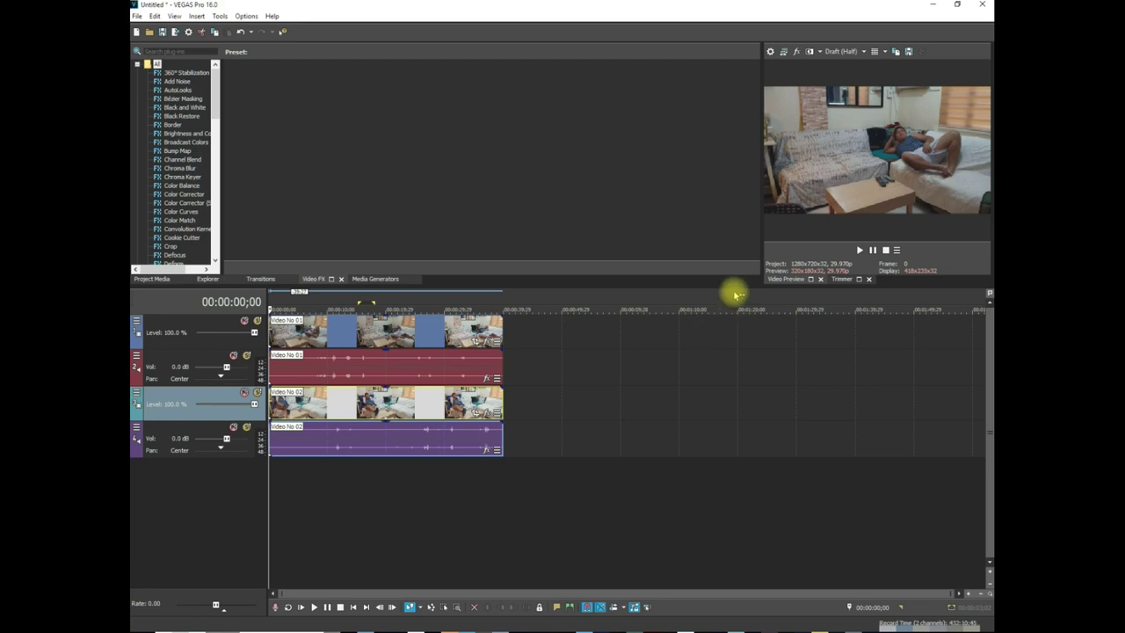
left_click(859, 249)
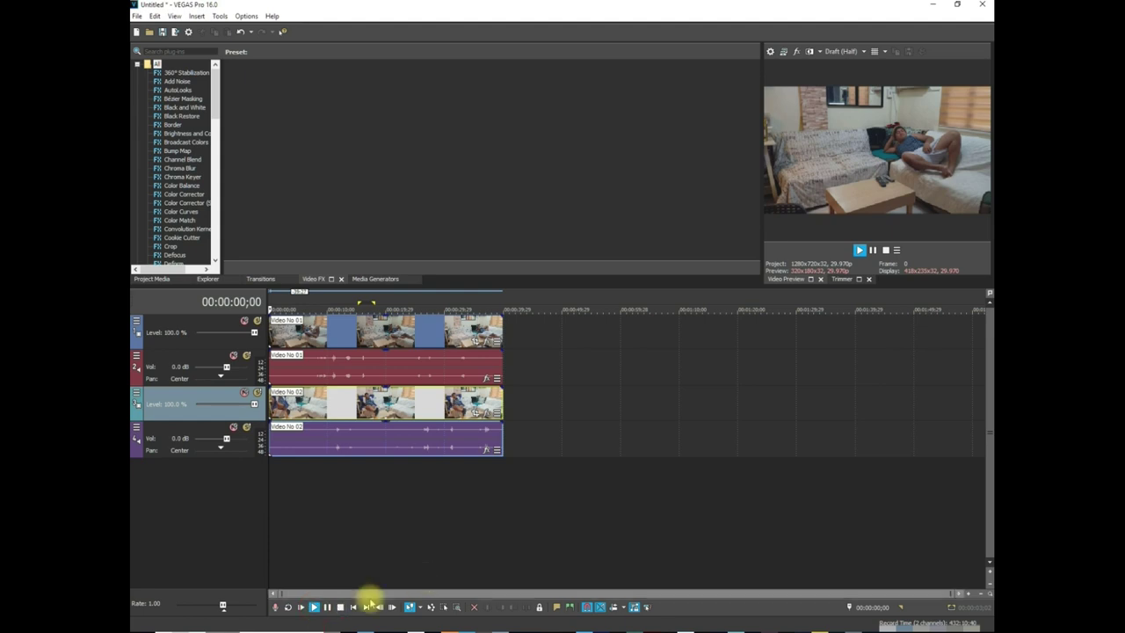
left_click(326, 606)
left_click(314, 607)
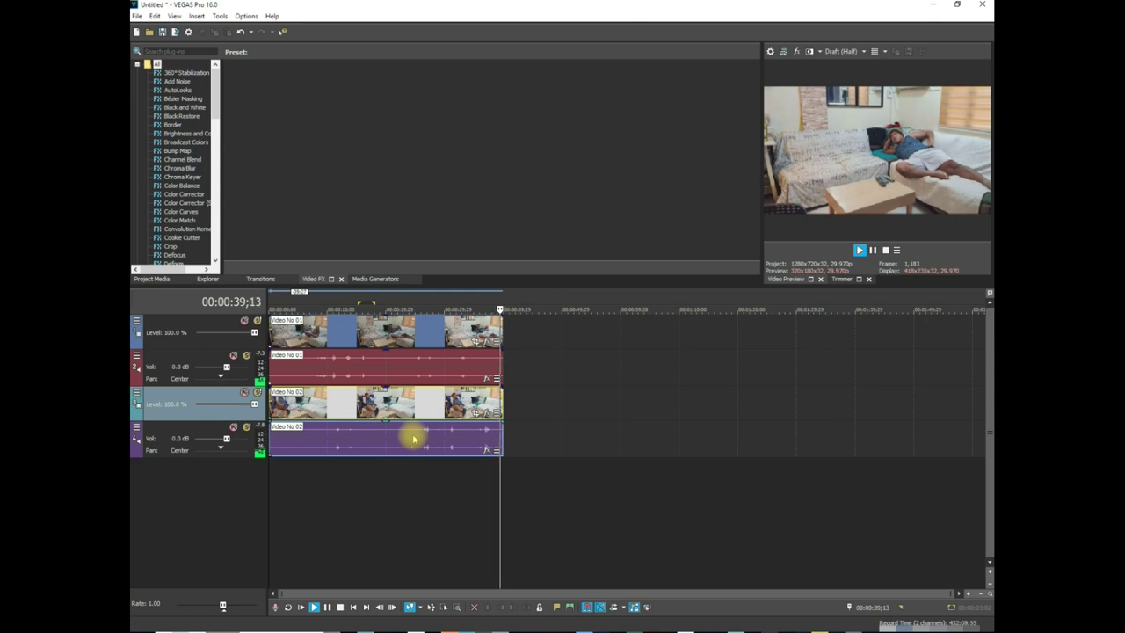
left_click(340, 606)
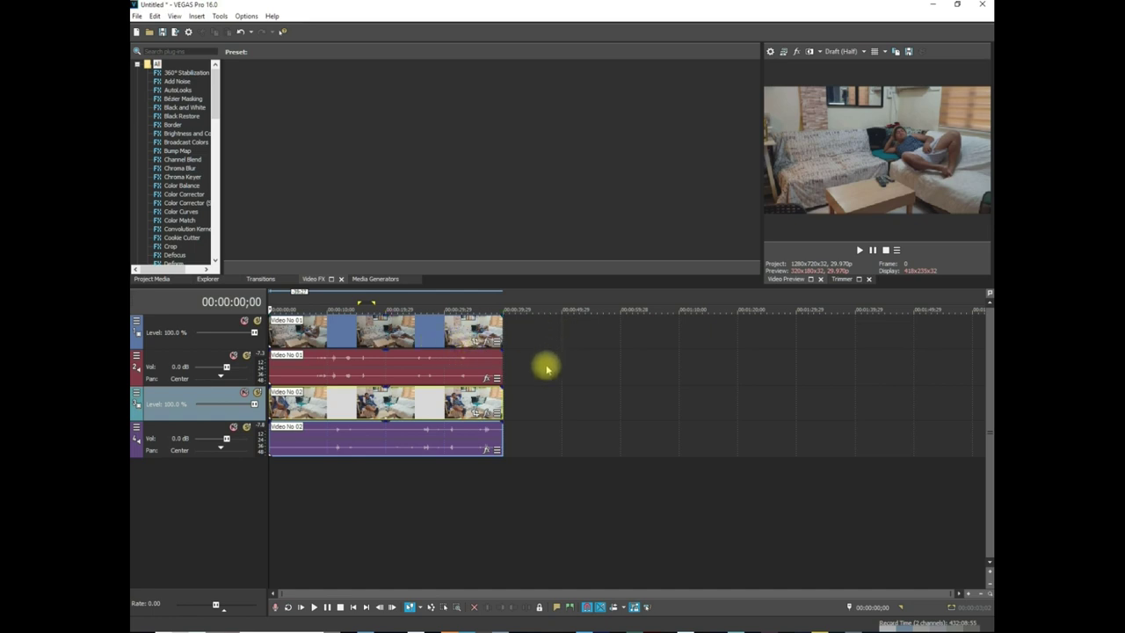
Step: Shift Video No 02 along its own tracks so it starts where Video No 01 ends
left_click(418, 341)
left_click(406, 397)
left_click(420, 344)
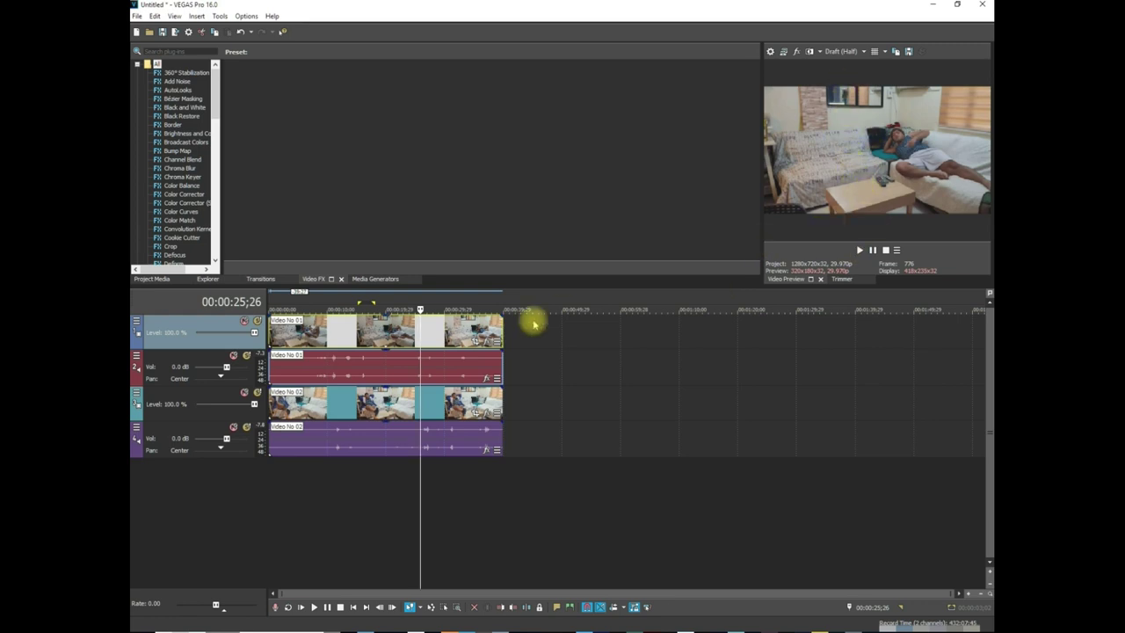
left_click_drag(408, 413, 610, 382)
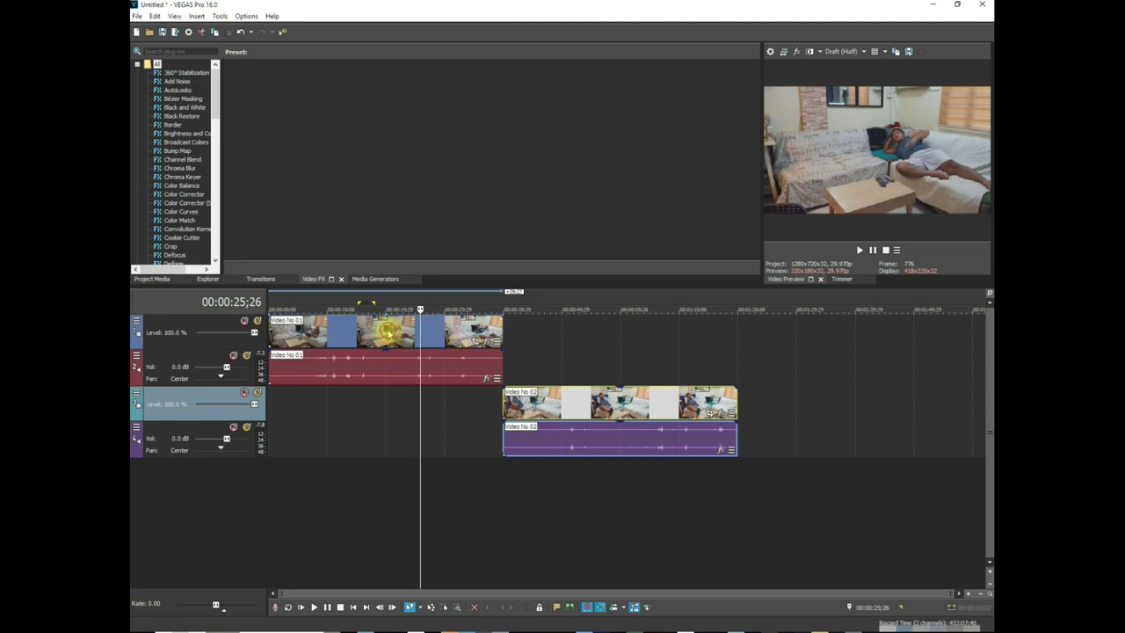
Step: Compare frames from Video No 01 and Video No 02 in the video preview
left_click(388, 332)
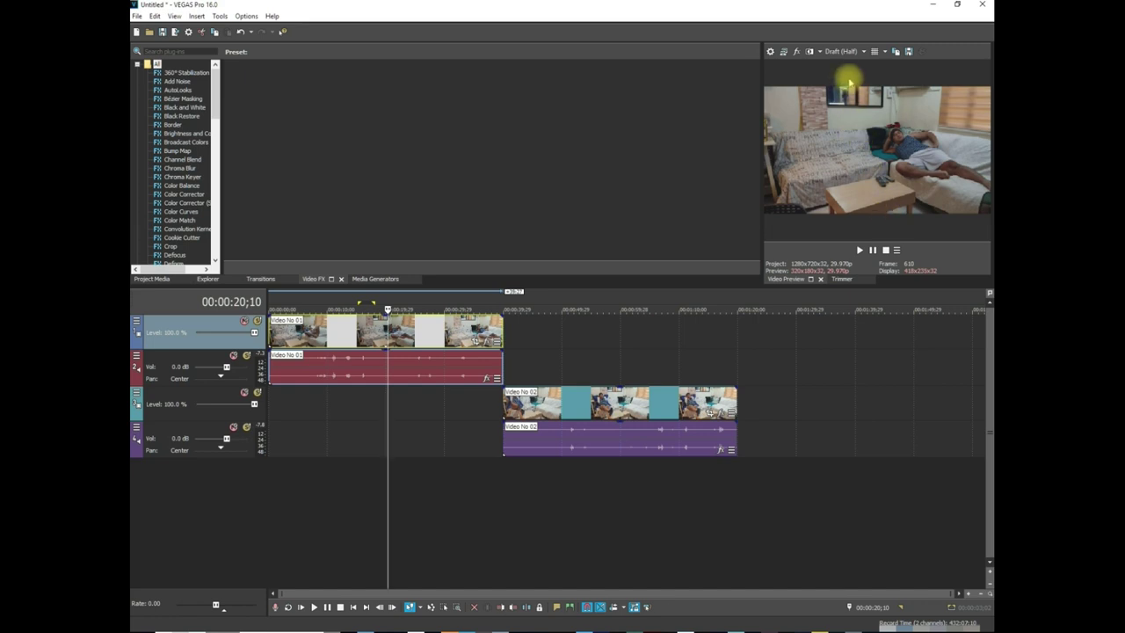
left_click(626, 402)
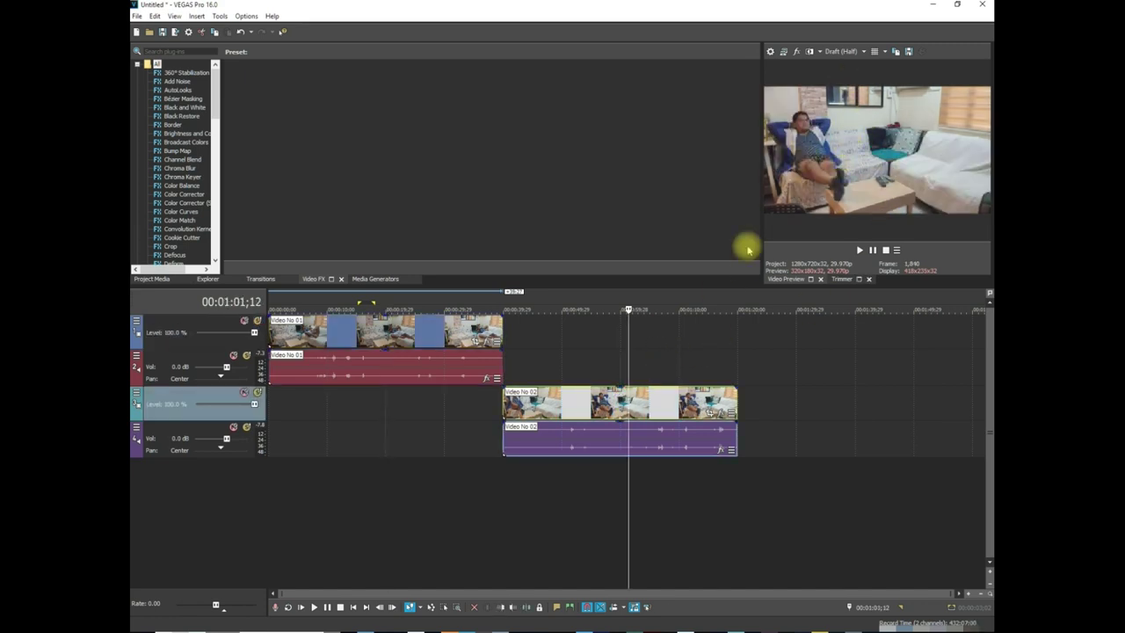
left_click(586, 401)
left_click(659, 409)
left_click(618, 408)
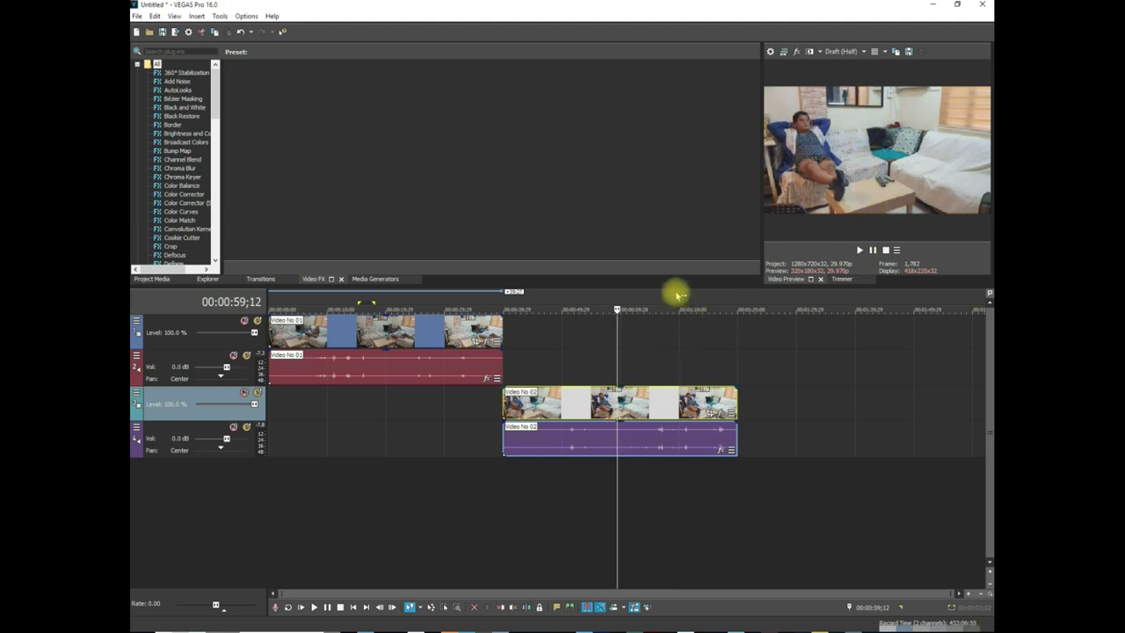
key("space")
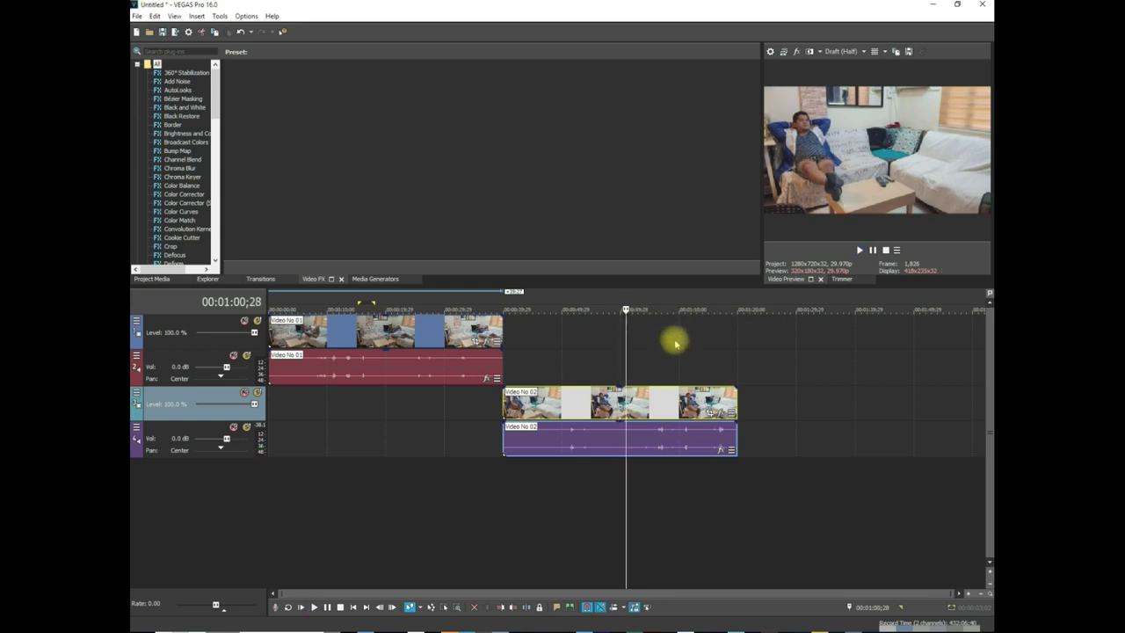
left_click(673, 339)
left_click(710, 344)
left_click(729, 344)
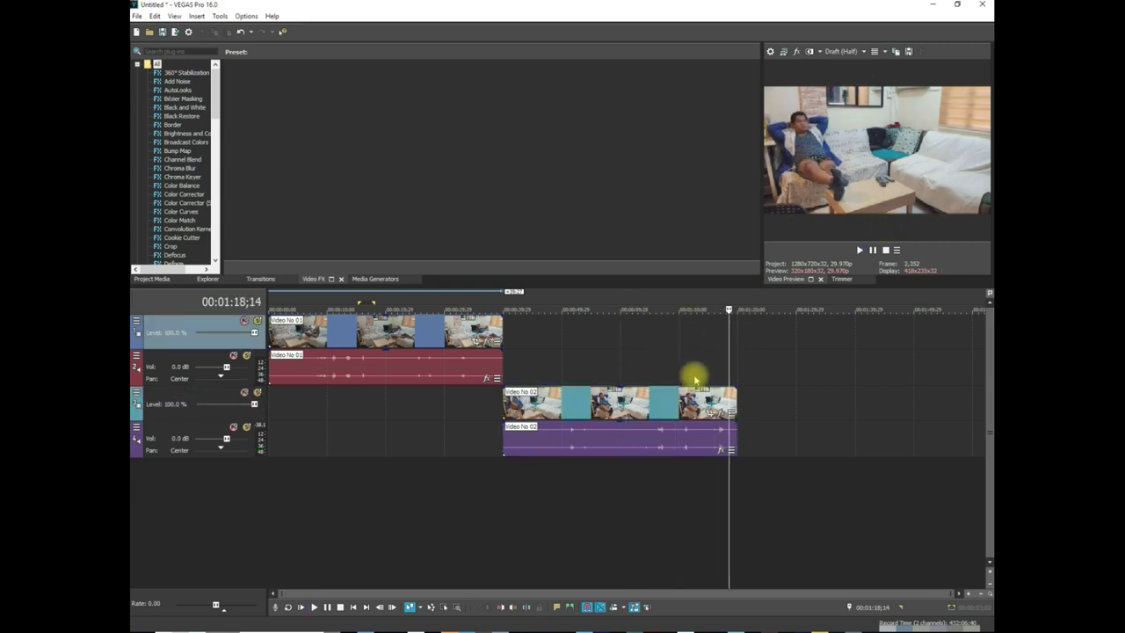
left_click(656, 396)
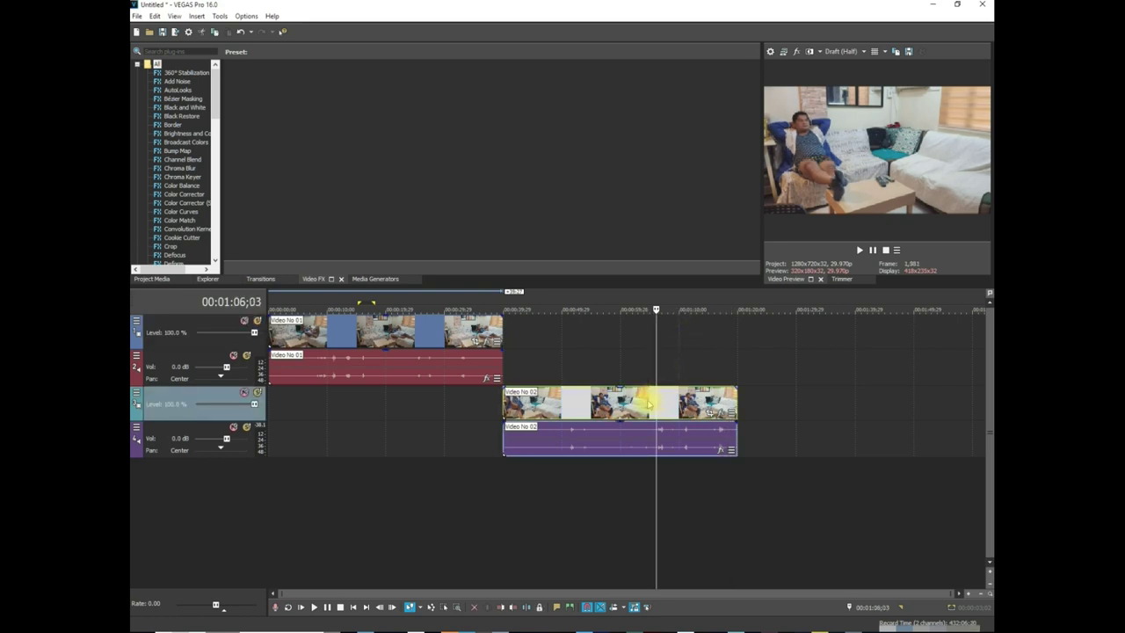
Step: Move Video No 02 back to the start of the timeline, directly beneath Video No 01
left_click_drag(627, 398, 364, 398)
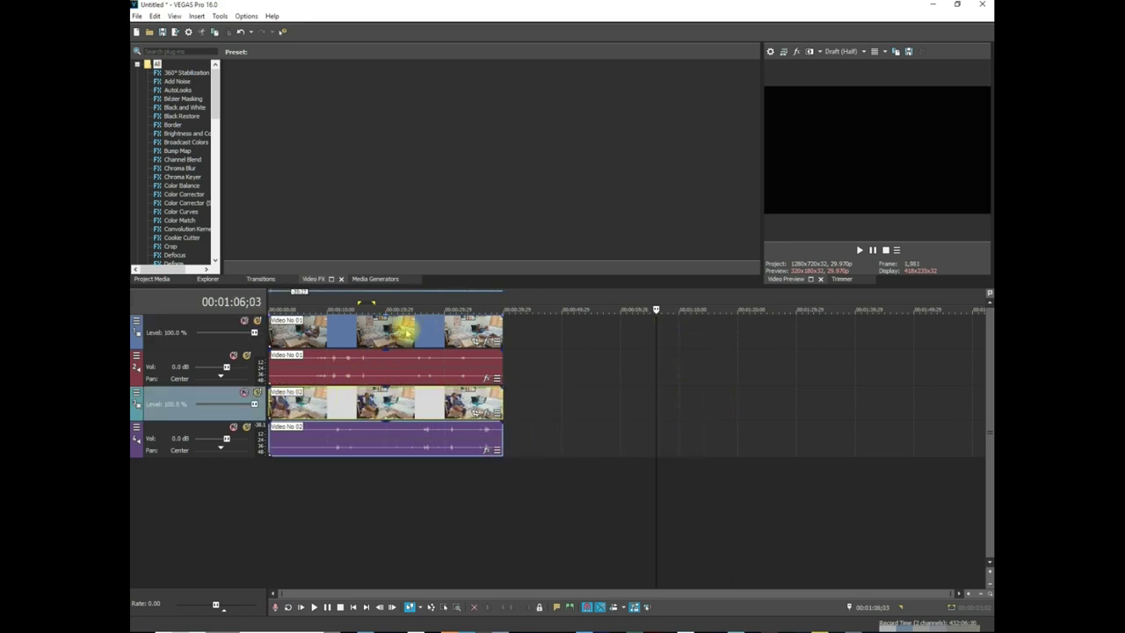
left_click(397, 331)
left_click(646, 377)
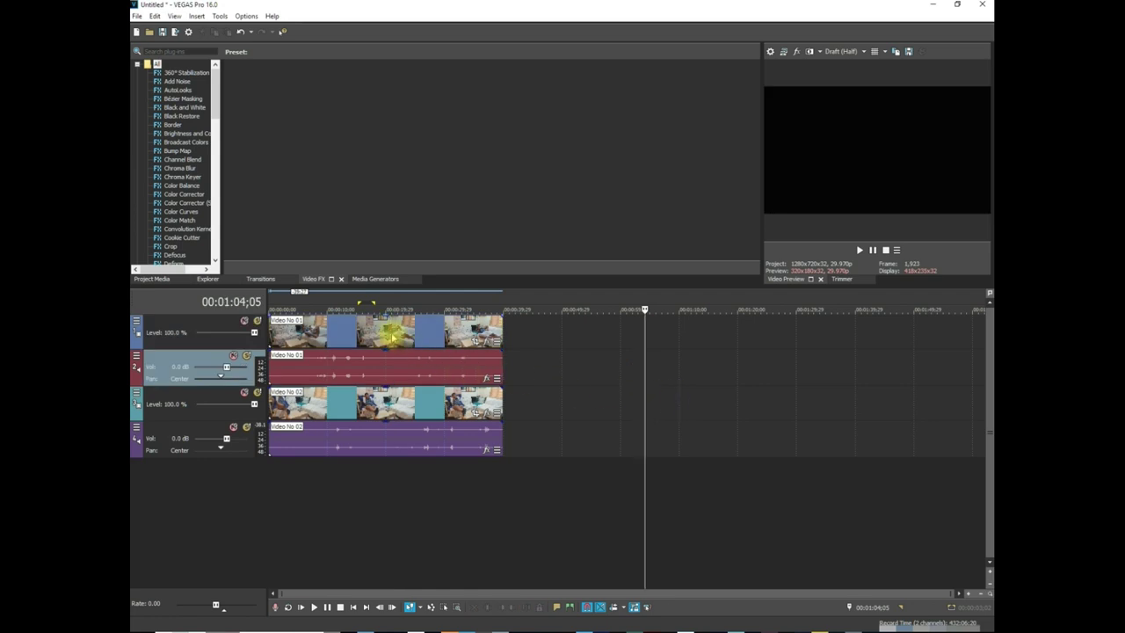
Step: Lower the opacity of the Video No 01 clip so that it blends with Video No 02 underneath
left_click(393, 335)
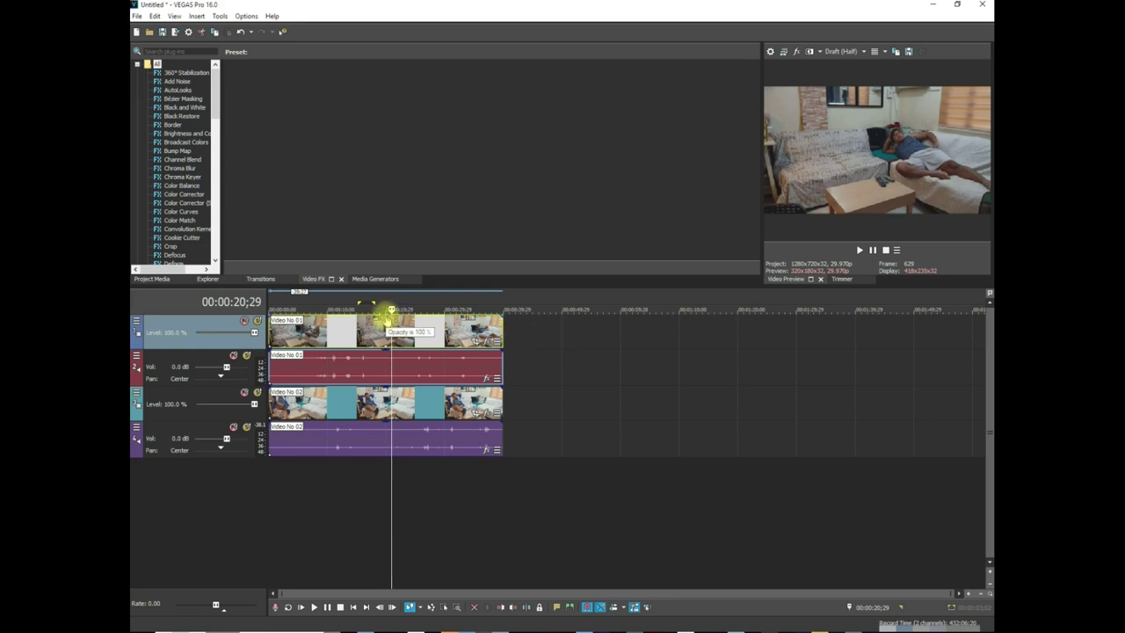
left_click_drag(387, 316, 384, 334)
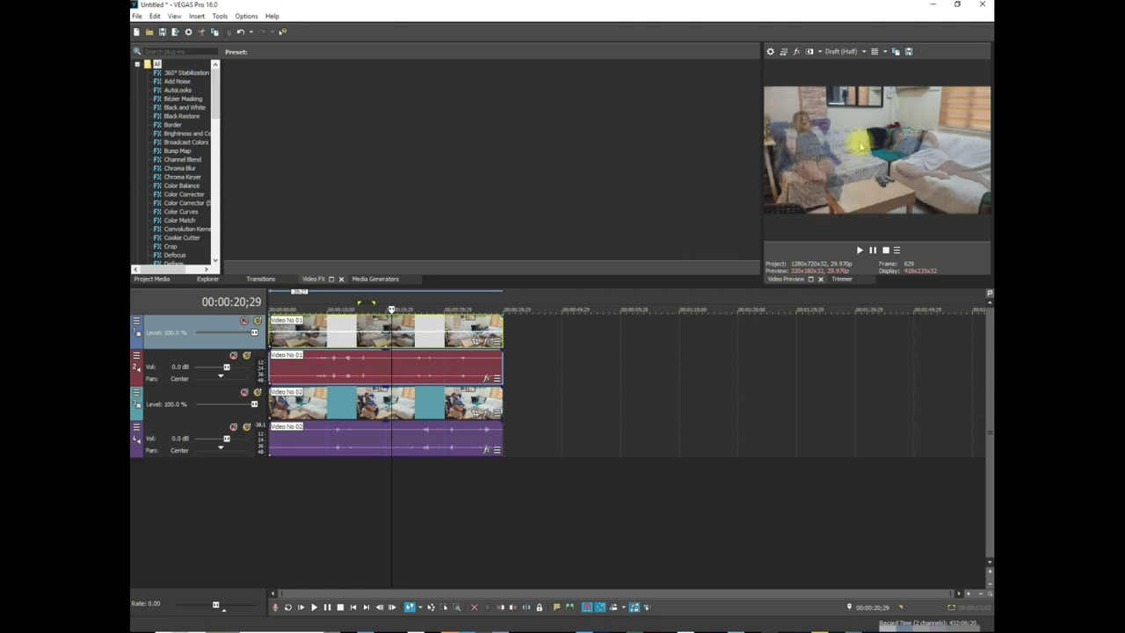
left_click_drag(384, 340, 384, 335)
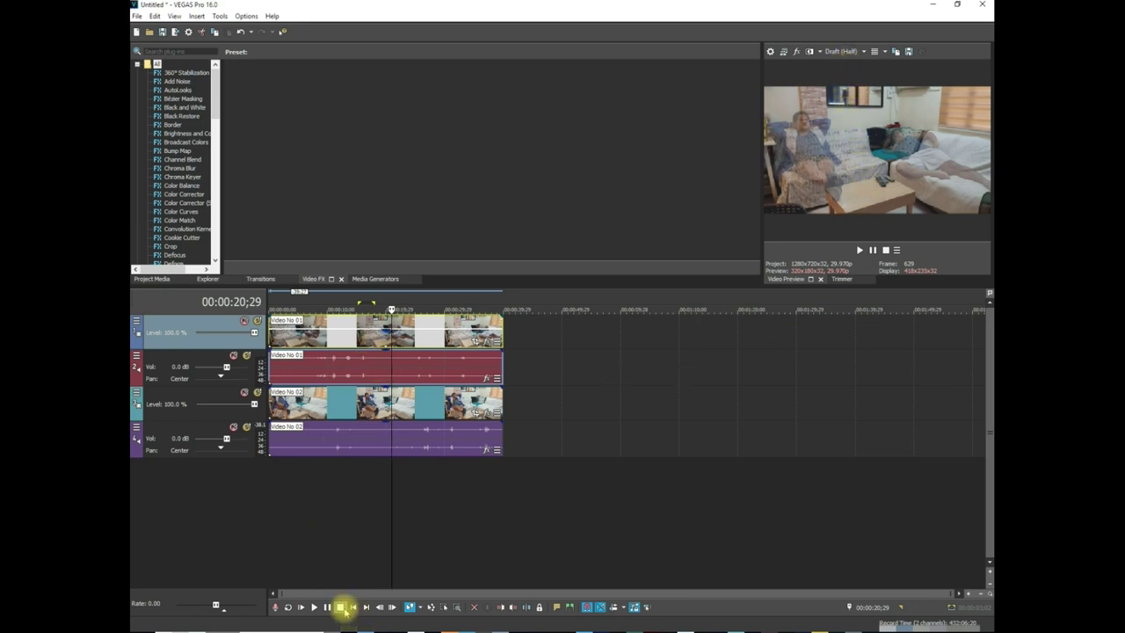
Step: Play the blended clips from the start of the timeline to check the overlay, then stop playback
left_click(355, 607)
left_click(314, 607)
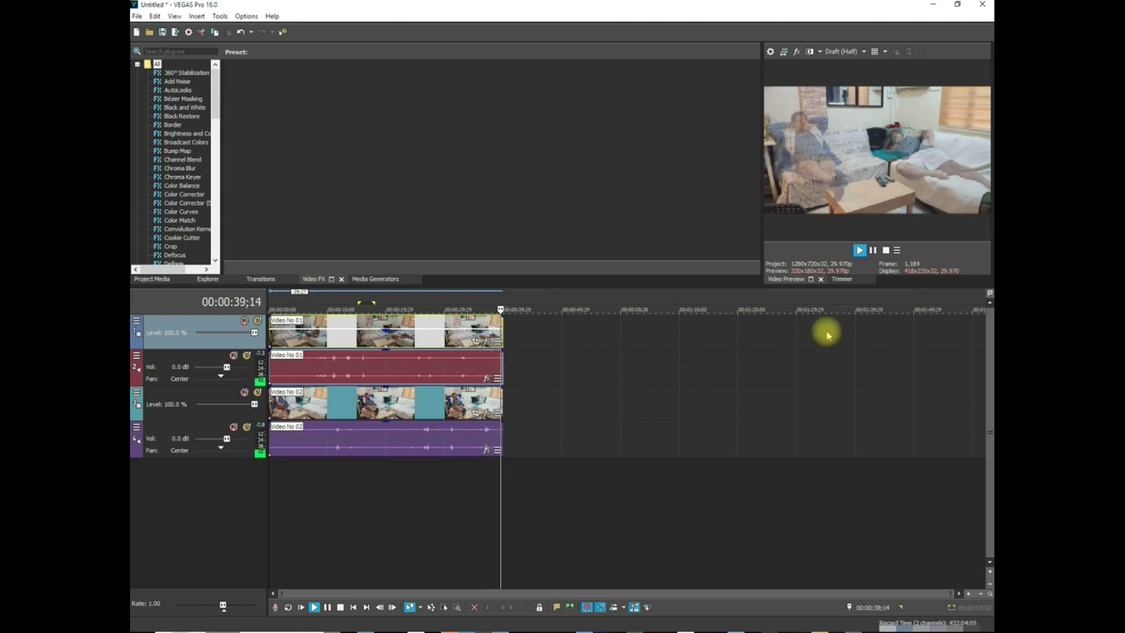
left_click(341, 607)
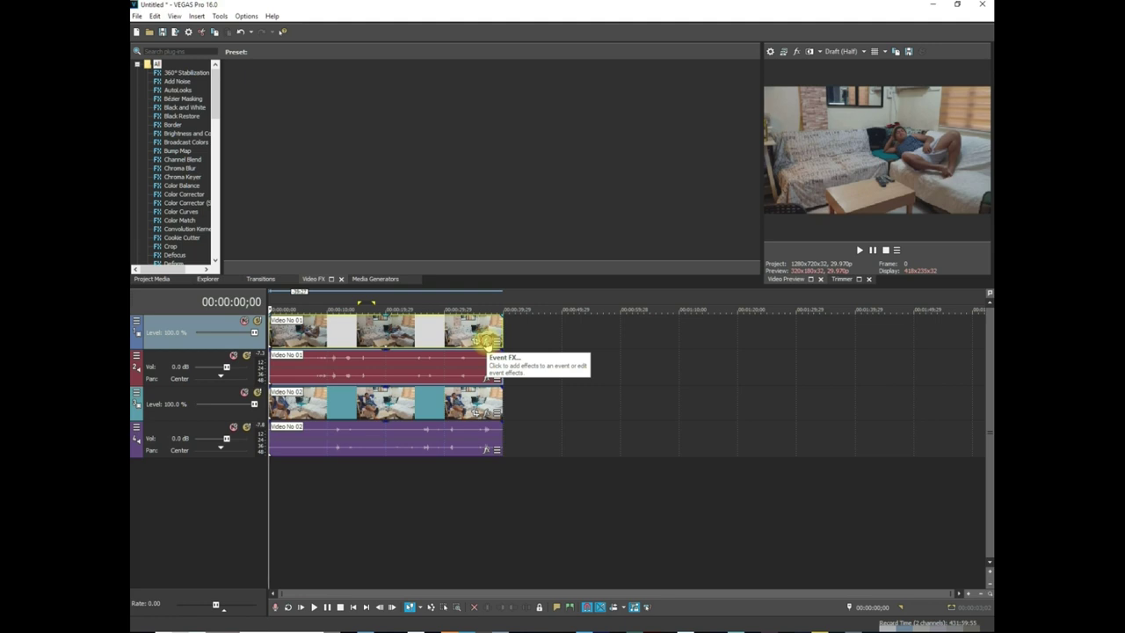
Step: Open the Video No 01 clip's Event Pan/Crop settings without adding any plug-in and enable the mask
left_click(488, 343)
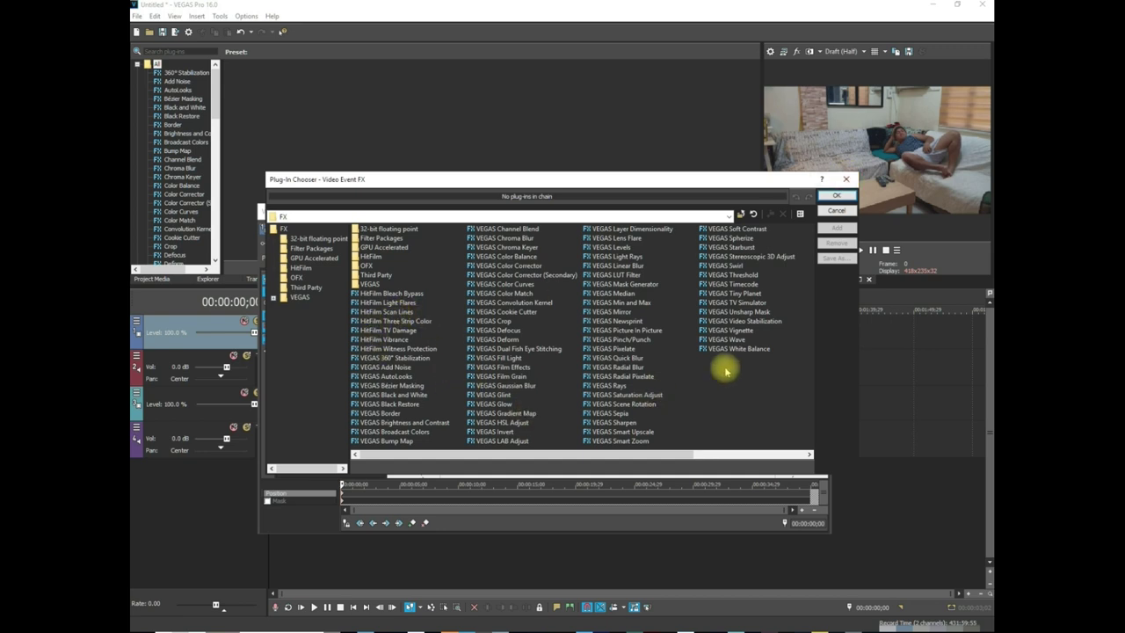
left_click(837, 195)
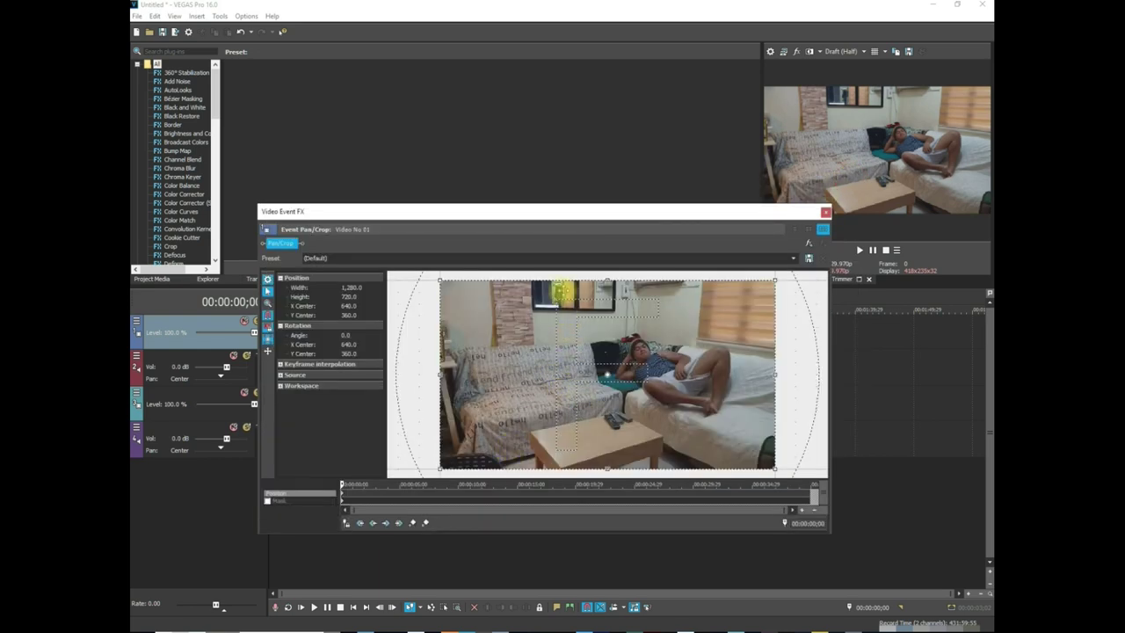
left_click_drag(589, 212, 537, 215)
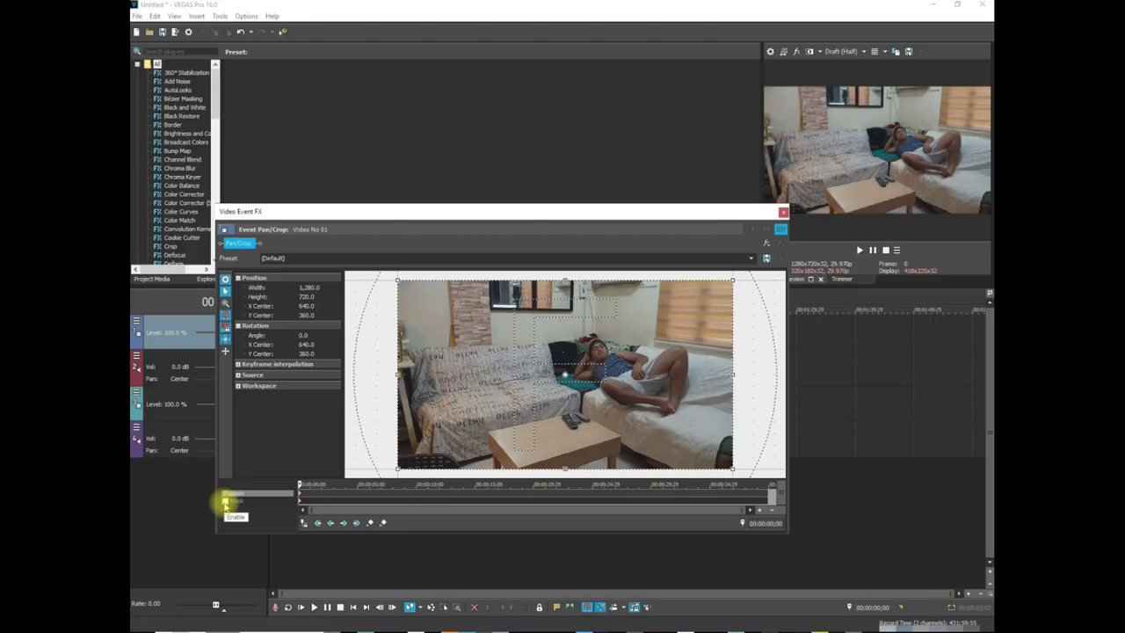
left_click(225, 503)
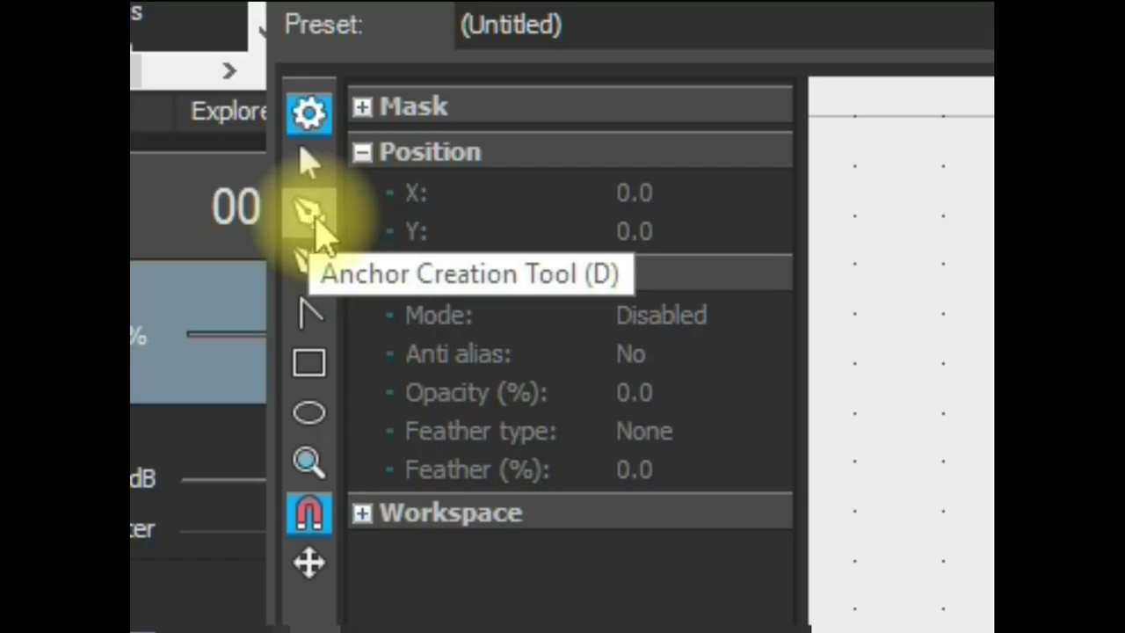
Step: Draw a closed mask with the Anchor Creation Tool around the lying person's half, from above the mirror down across the table and around the frame's outer edge
left_click(310, 212)
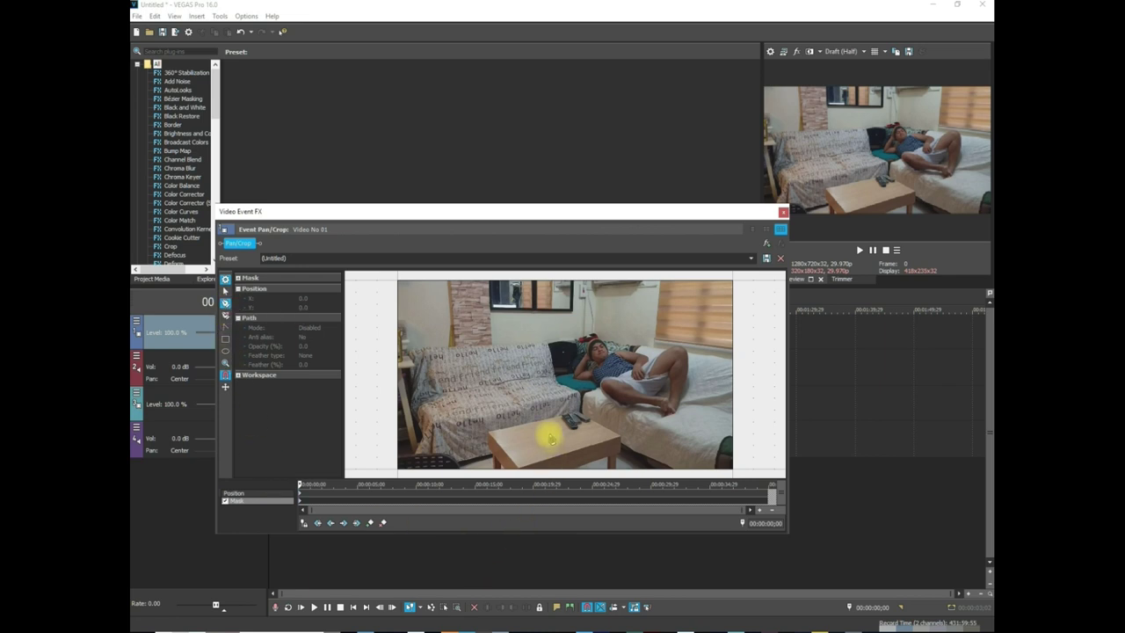
left_click(533, 278)
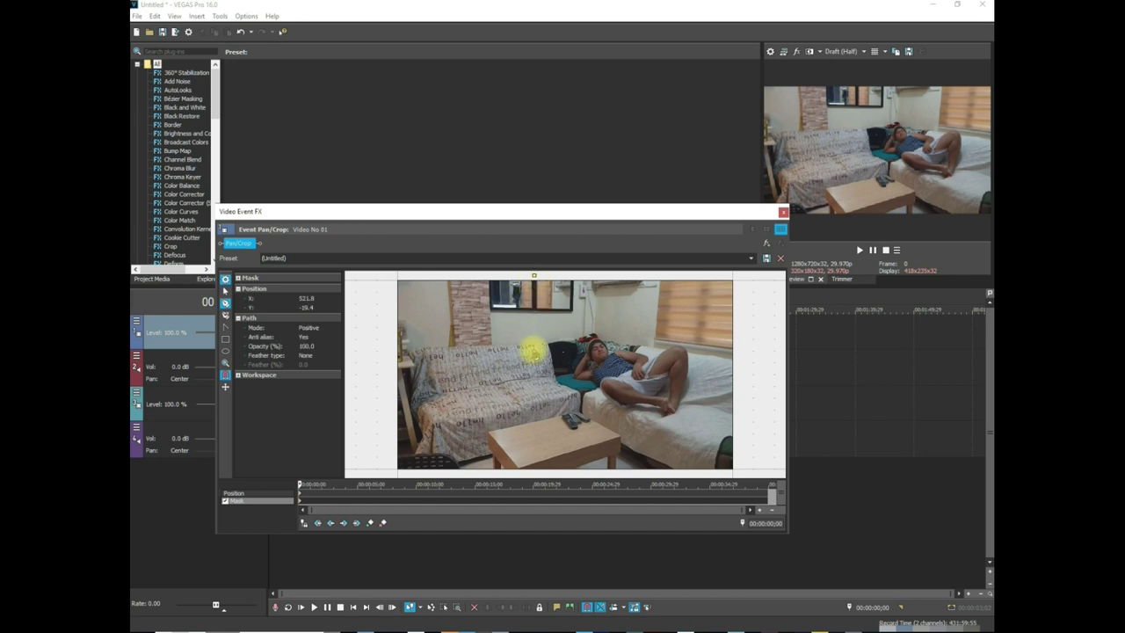
left_click(533, 351)
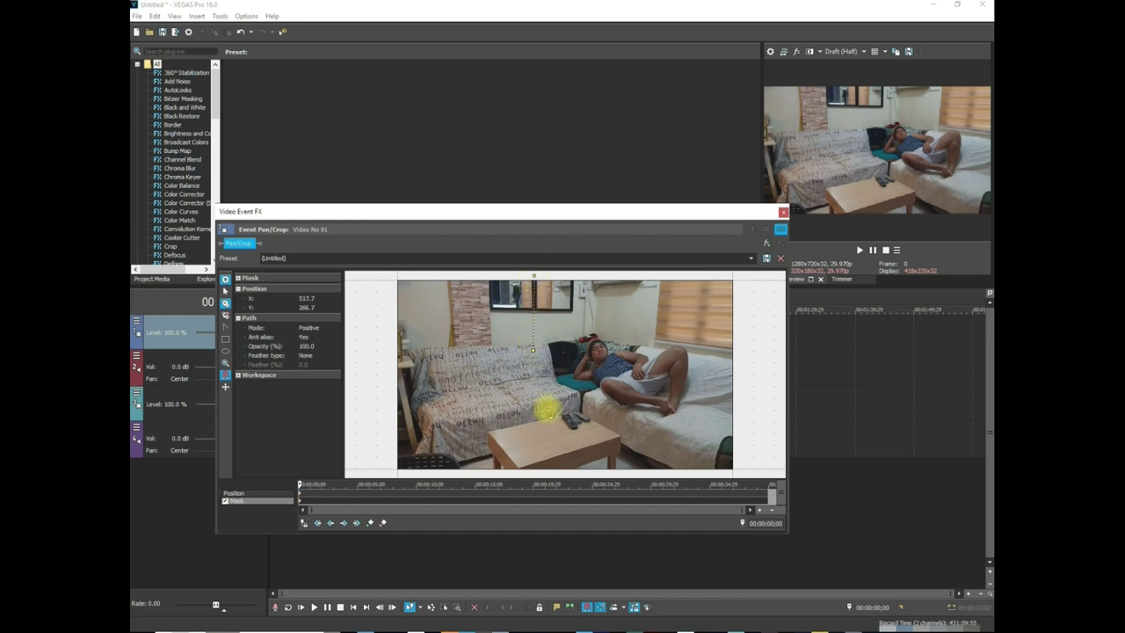
left_click(549, 410)
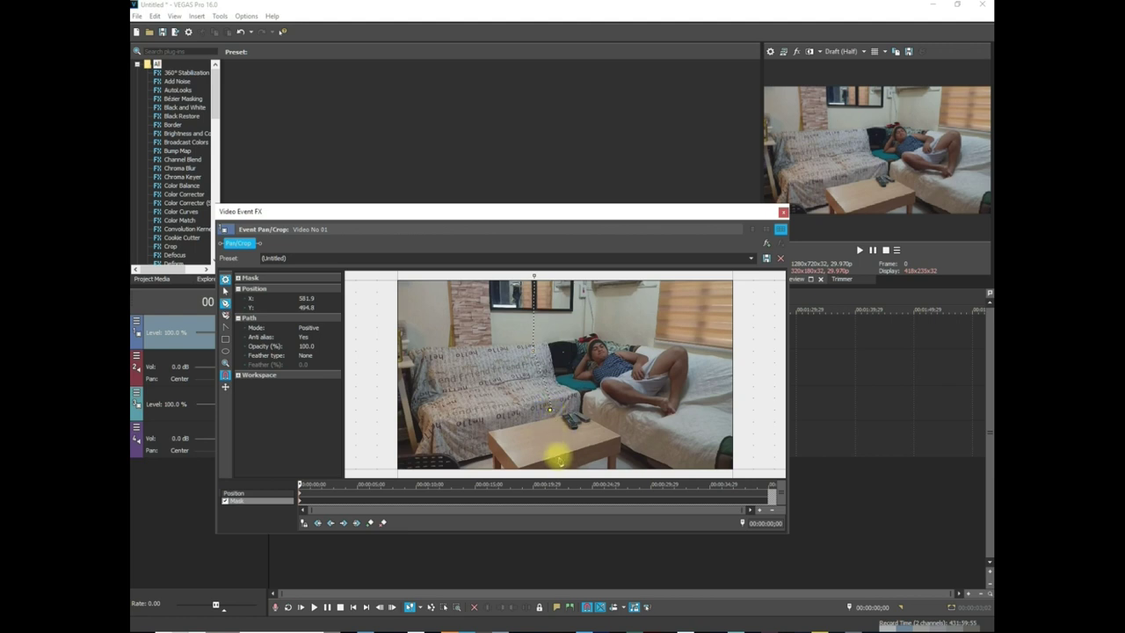
left_click(564, 460)
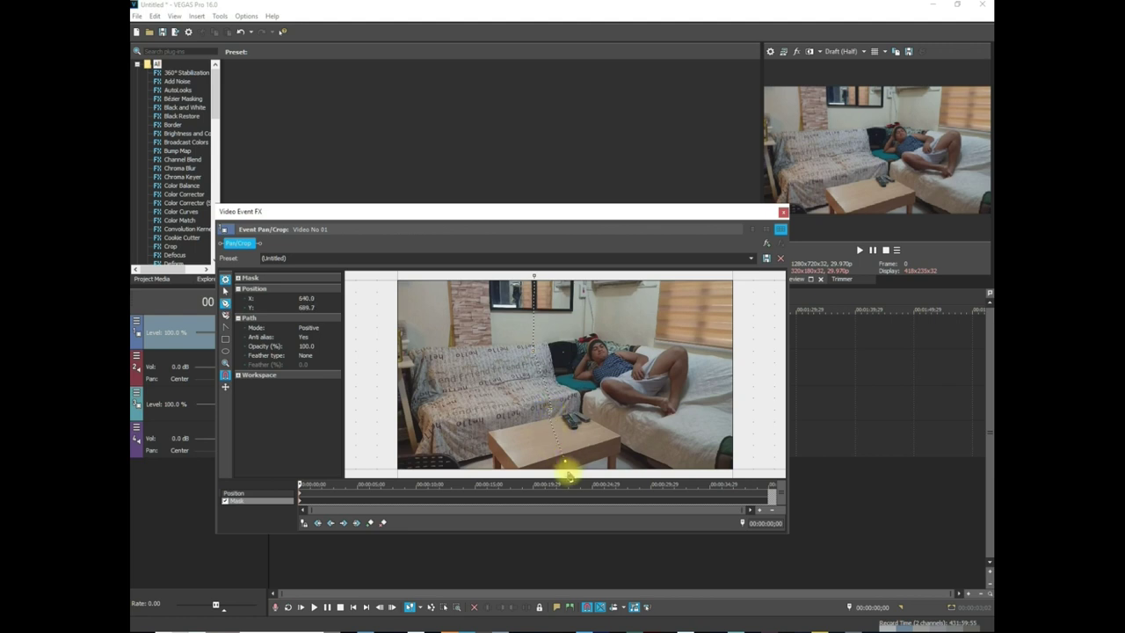
left_click(569, 474)
left_click(744, 472)
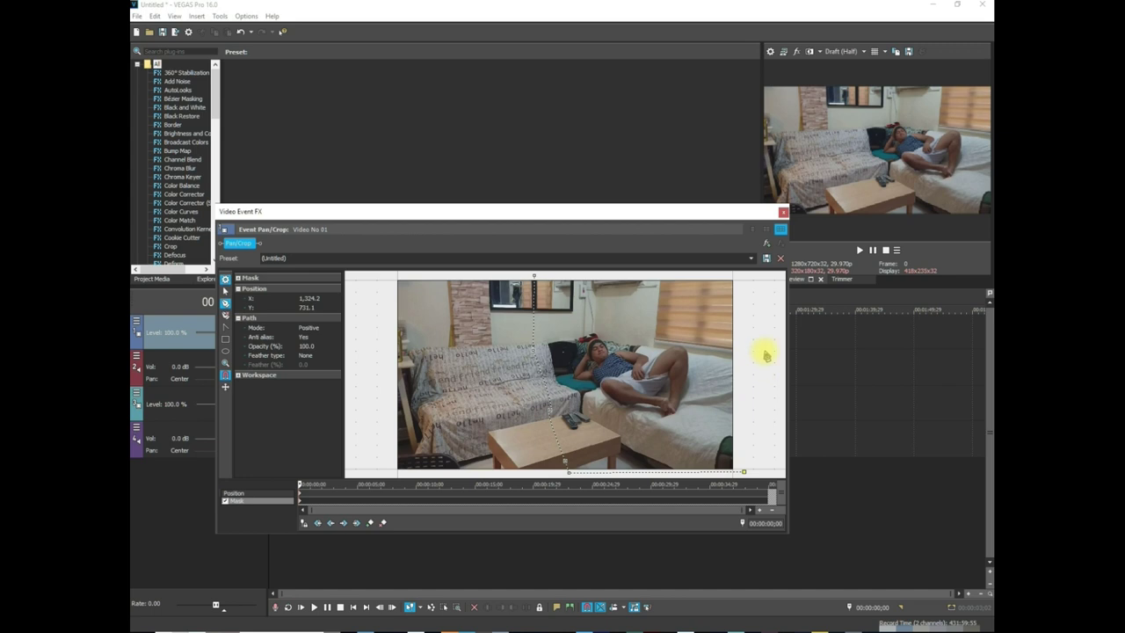
left_click(748, 275)
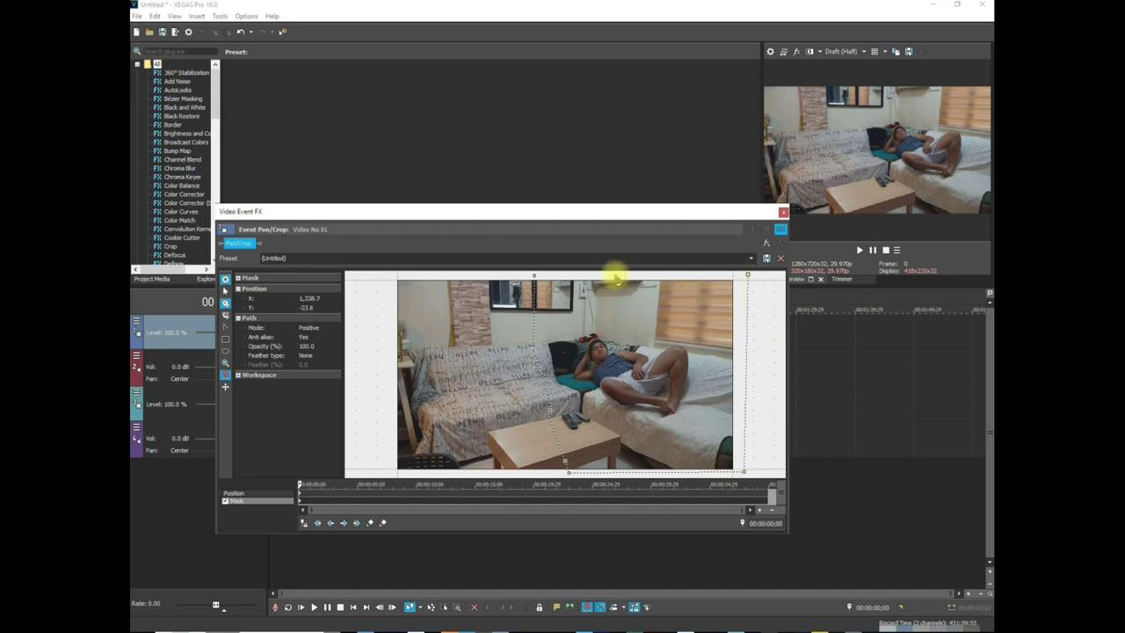
left_click(534, 277)
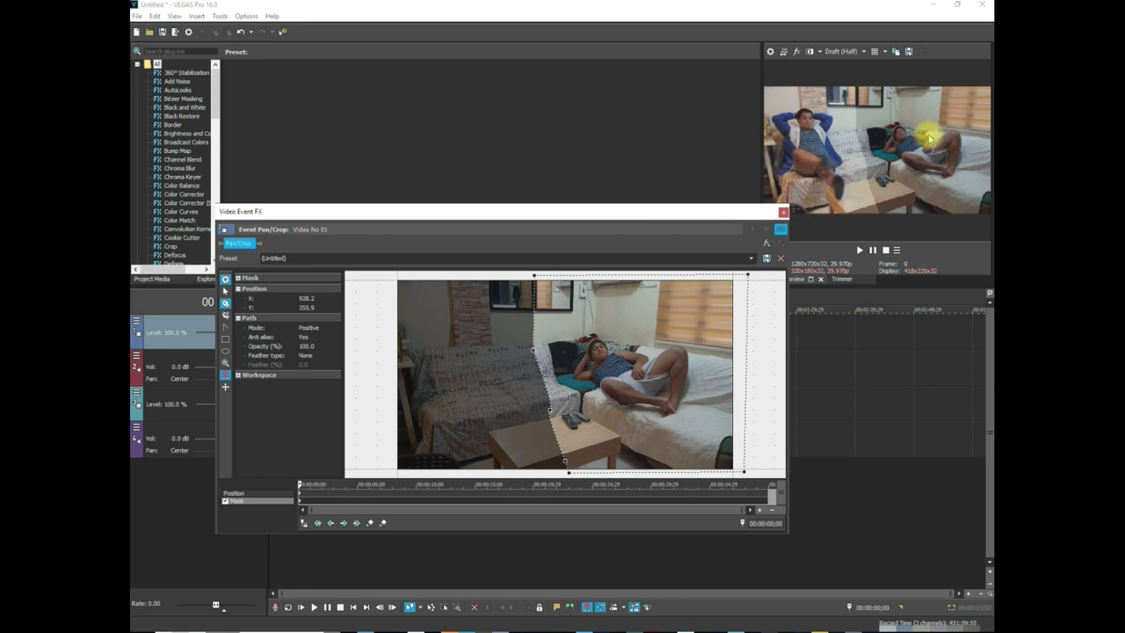
Step: Set the mask's feather type to Both and raise its feather percentage to soften the seam, then close the clip's effects window
left_click_drag(557, 213, 759, 348)
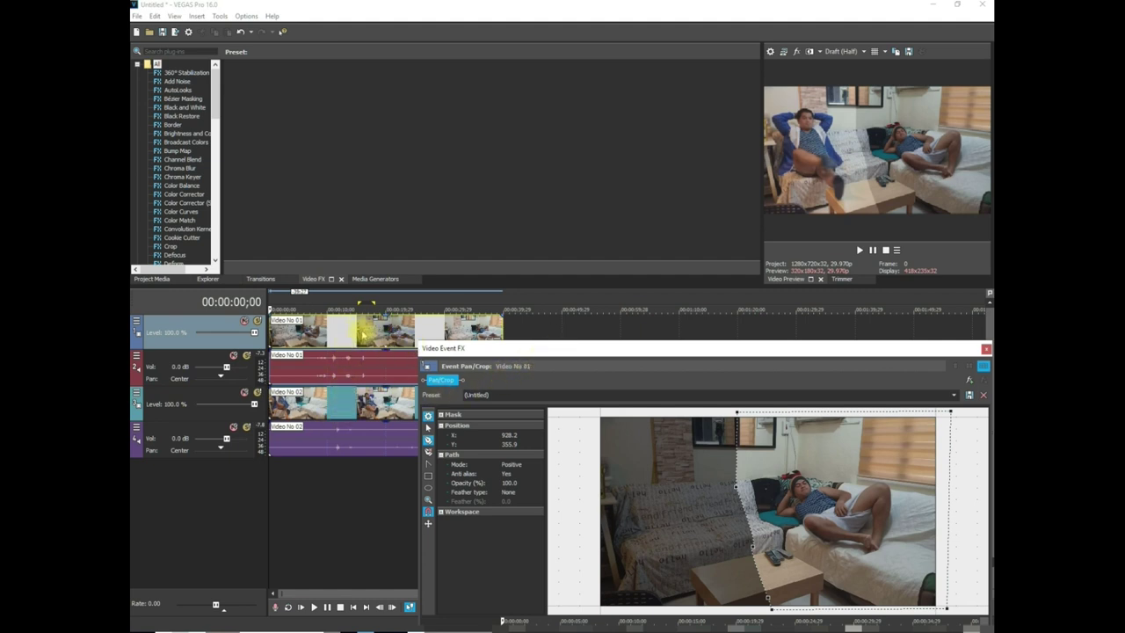
left_click_drag(515, 350, 437, 241)
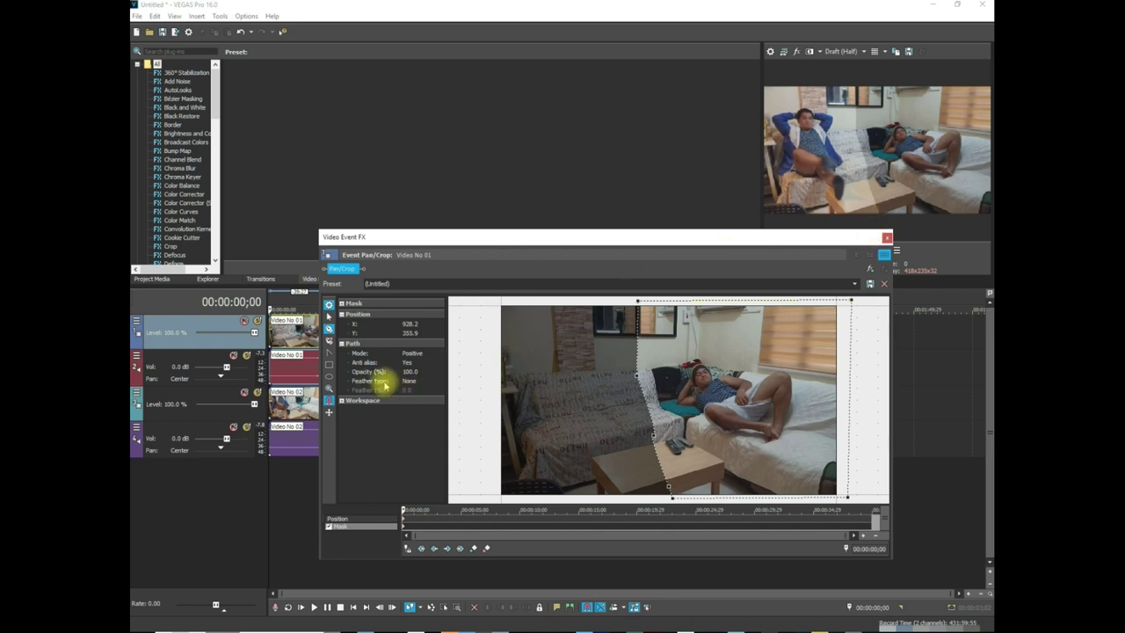
left_click(389, 385)
left_click(439, 383)
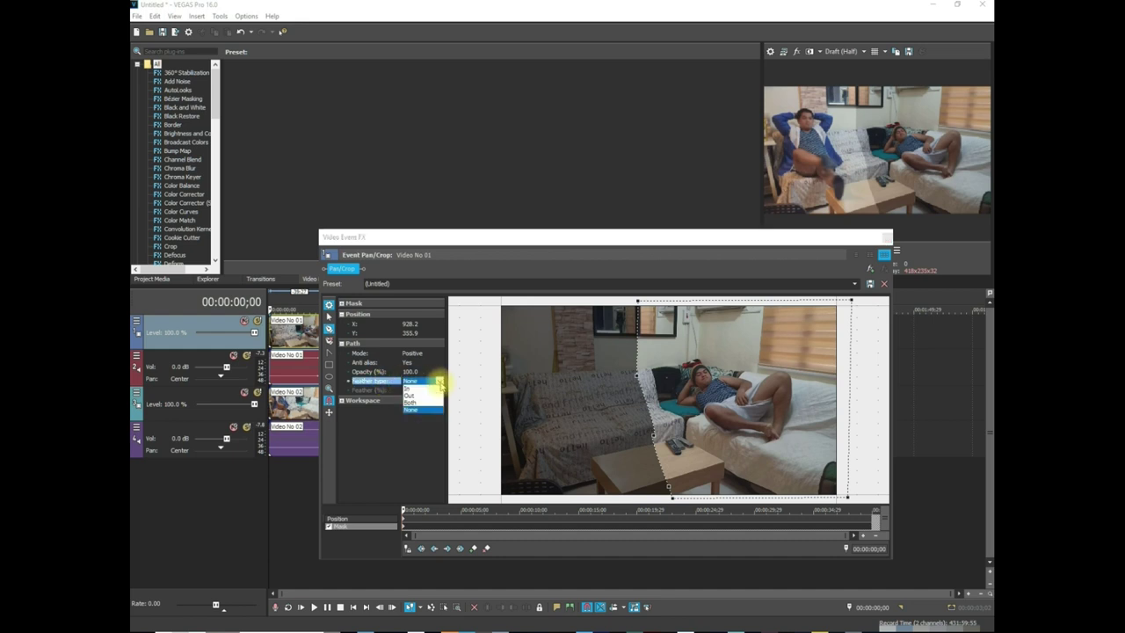
left_click(414, 404)
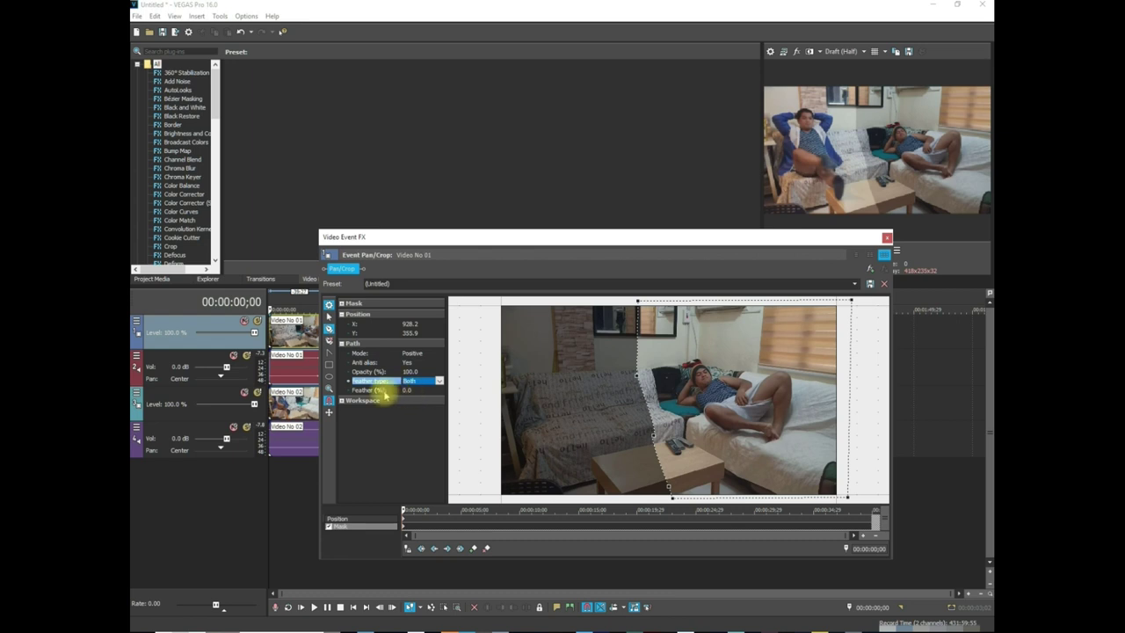
left_click(403, 392)
left_click(407, 393)
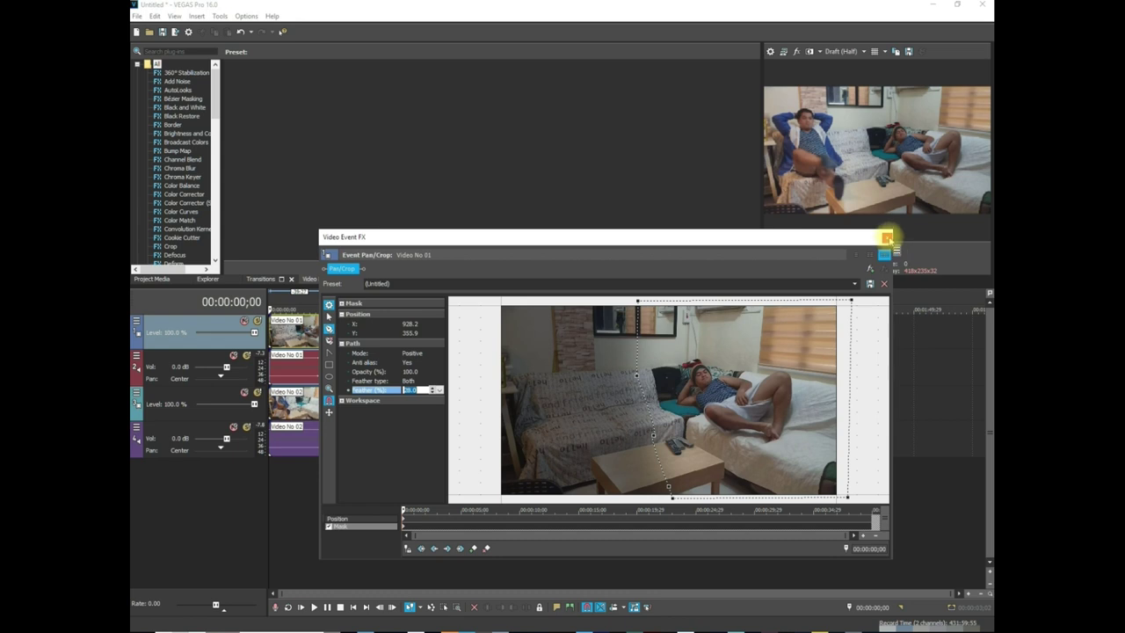
left_click(888, 238)
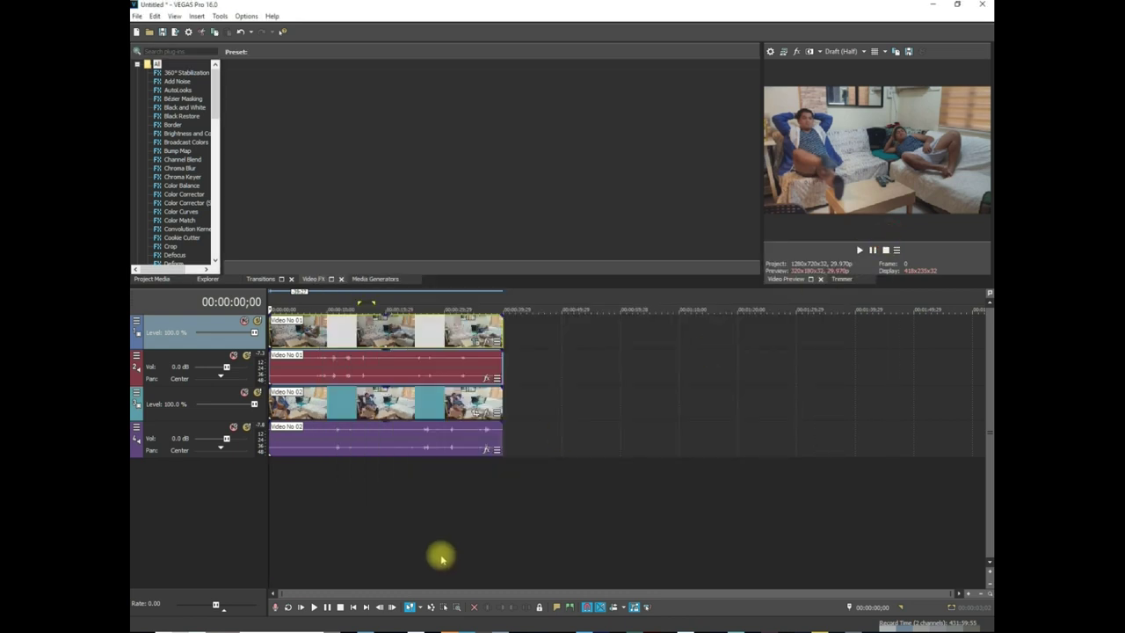
Step: Play the masked composite from the start through the end of the clips, then stop playback
left_click(314, 607)
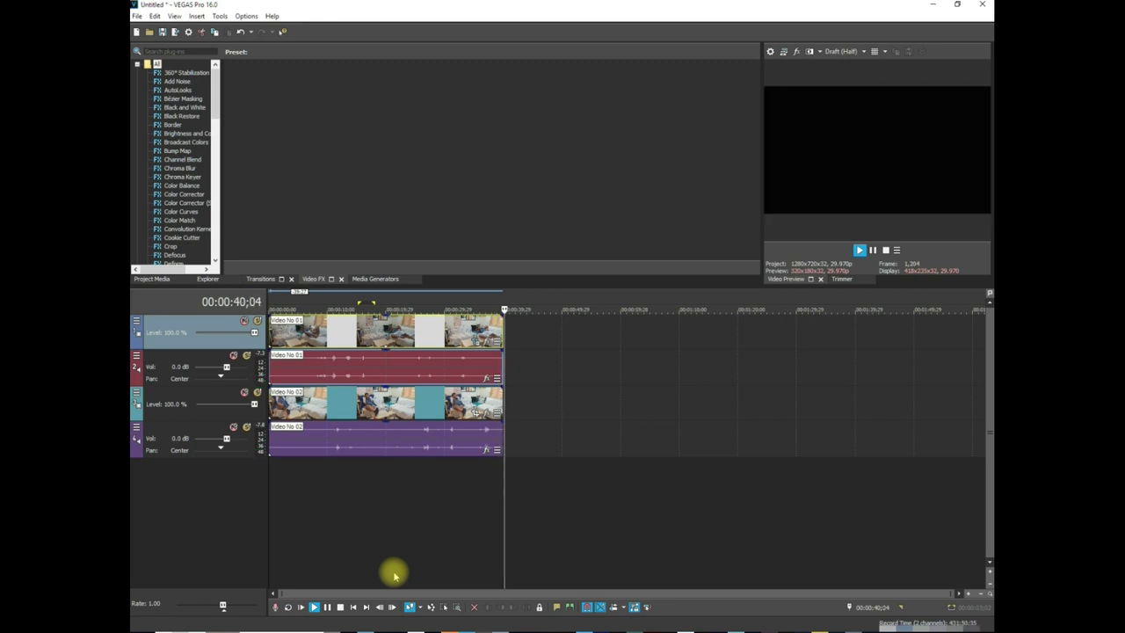
left_click(340, 608)
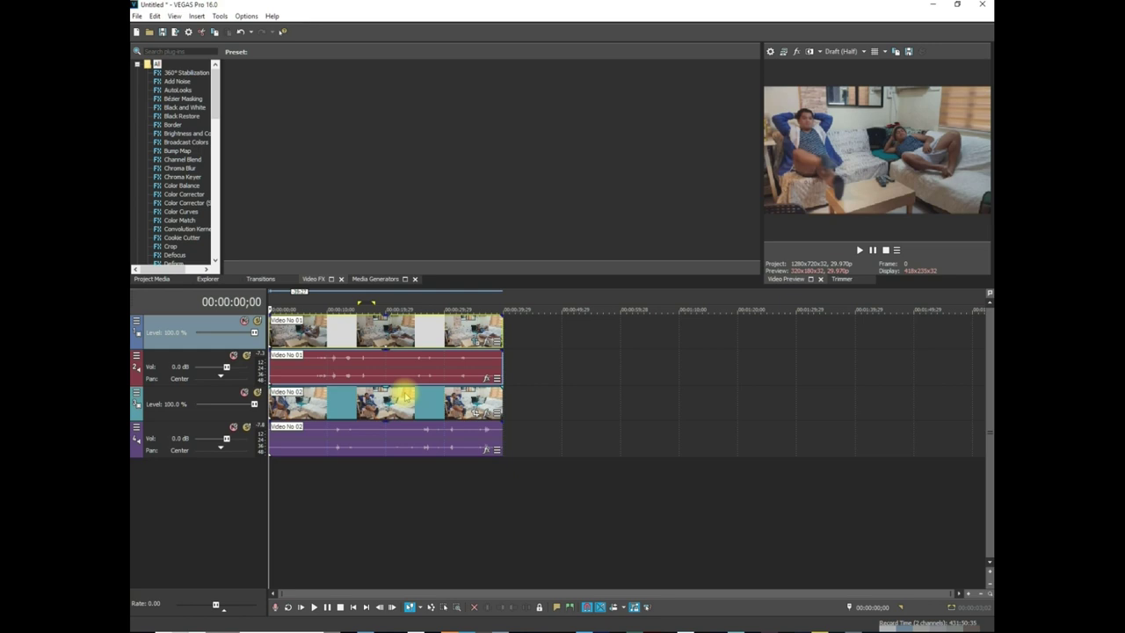
Step: Save the project in the Tutorial folder with the file name Tuts
key("ctrl+s")
double_click(223, 86)
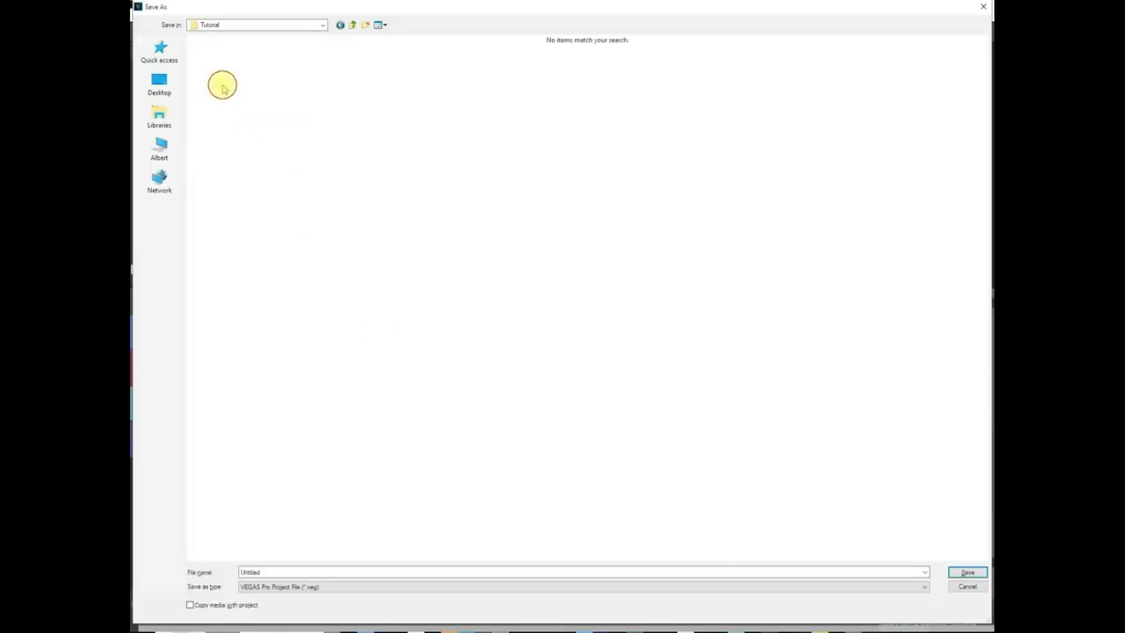
double_click(284, 569)
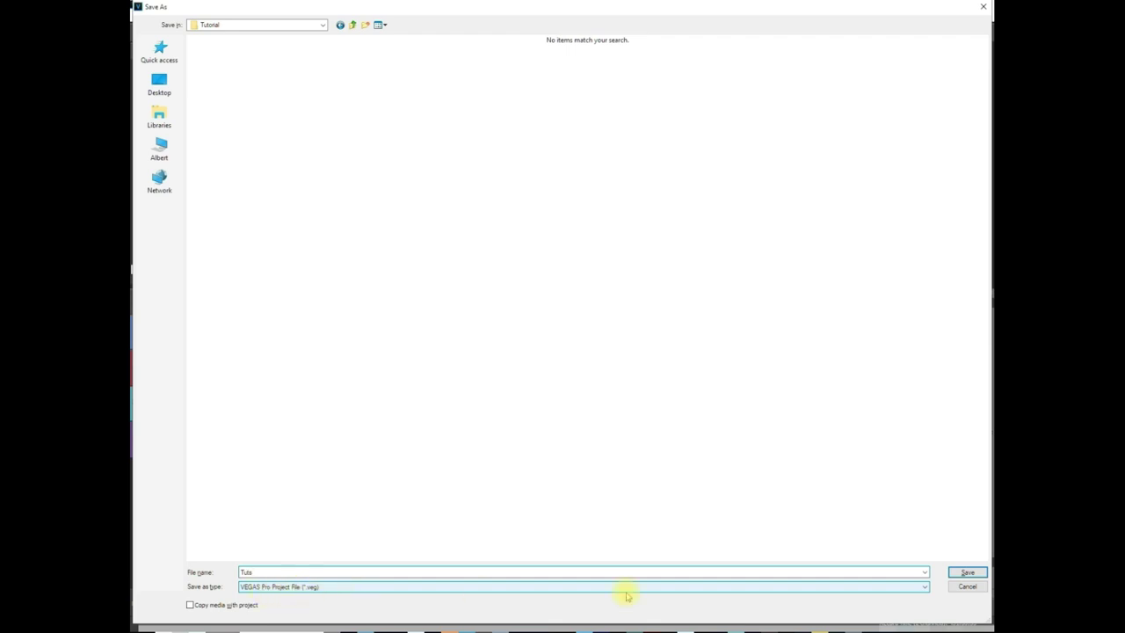
left_click(967, 574)
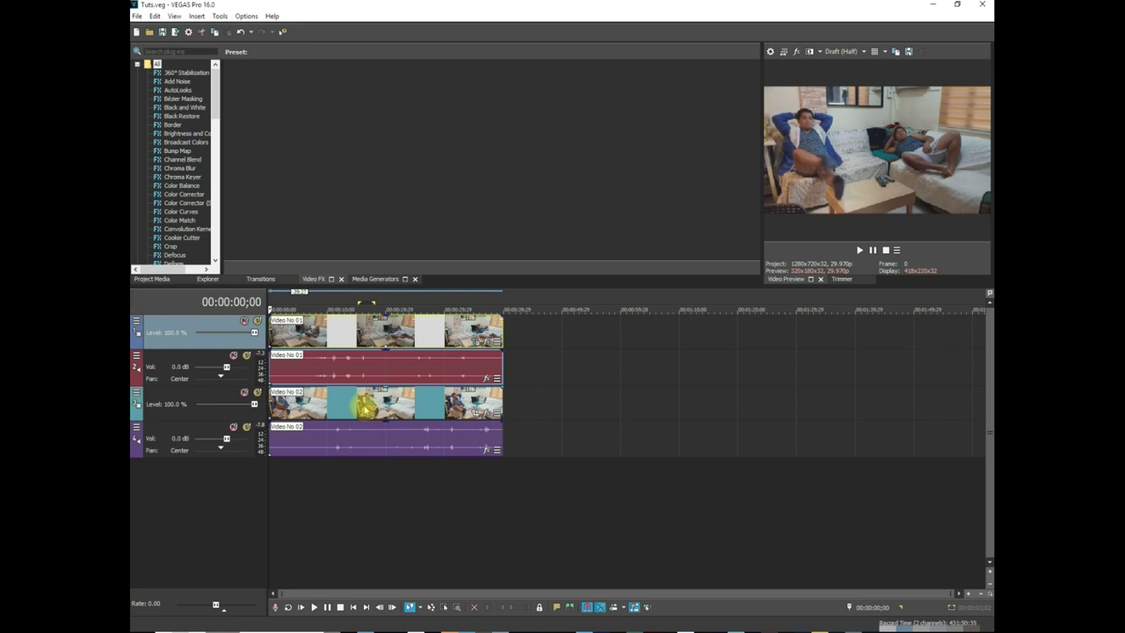
Step: Switch to File Explorer to check the Tutorial folder for the saved project file, then close the window
left_click(531, 625)
left_click(532, 622)
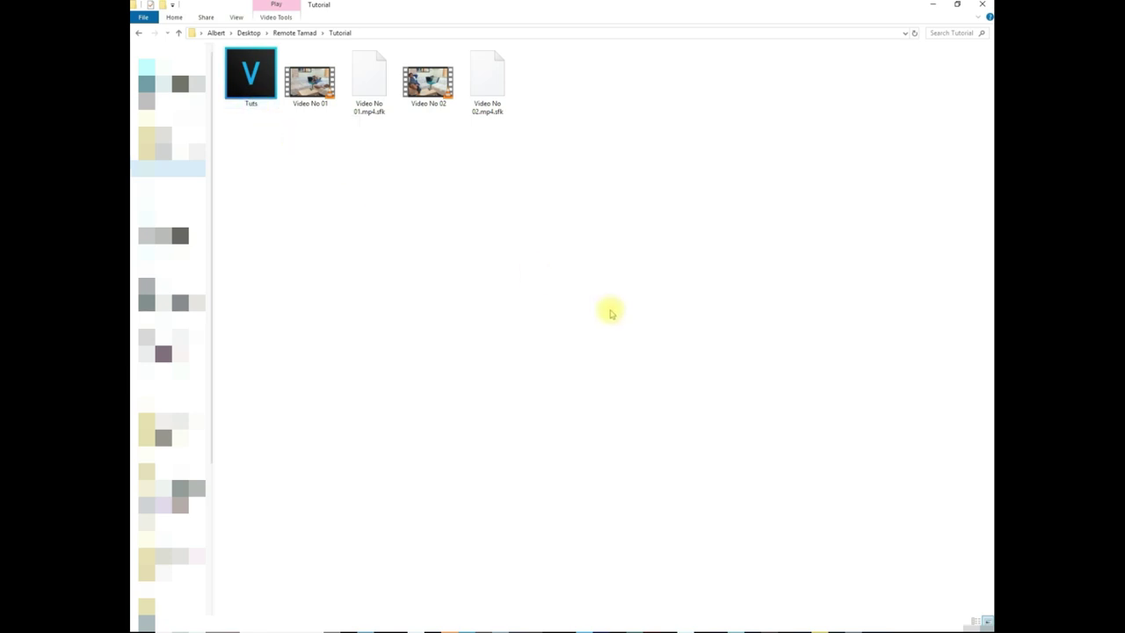
left_click(983, 6)
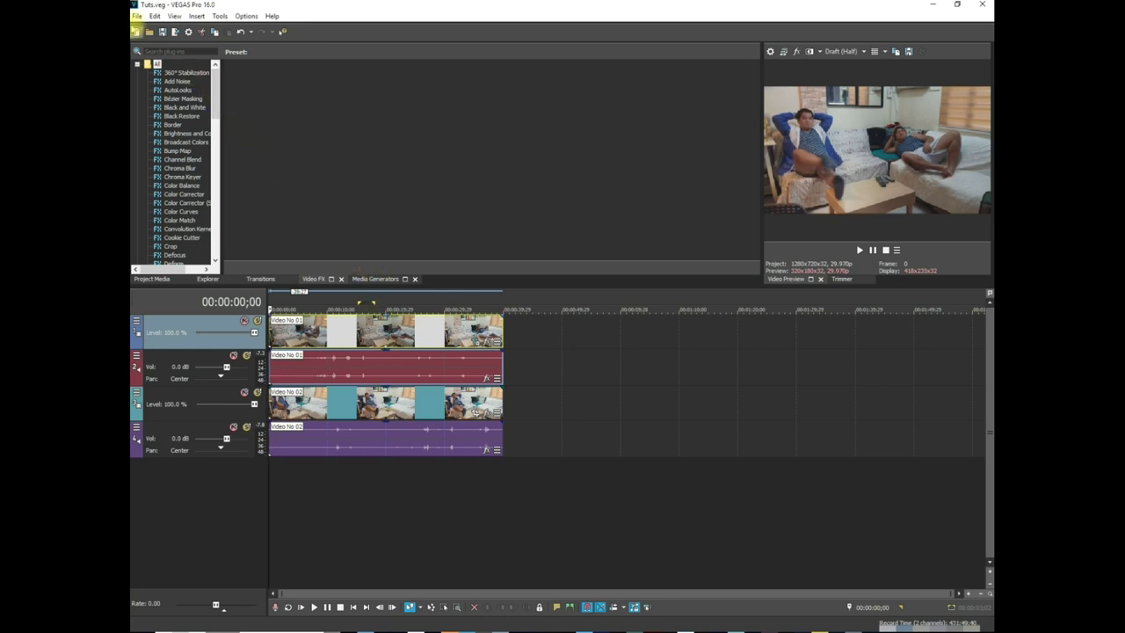
Step: Render the project as Windows Media Video V11 with the 8 Mbps HD 1080-30p template, into the Tutorial folder under the name Cloning Tutorial
left_click(137, 16)
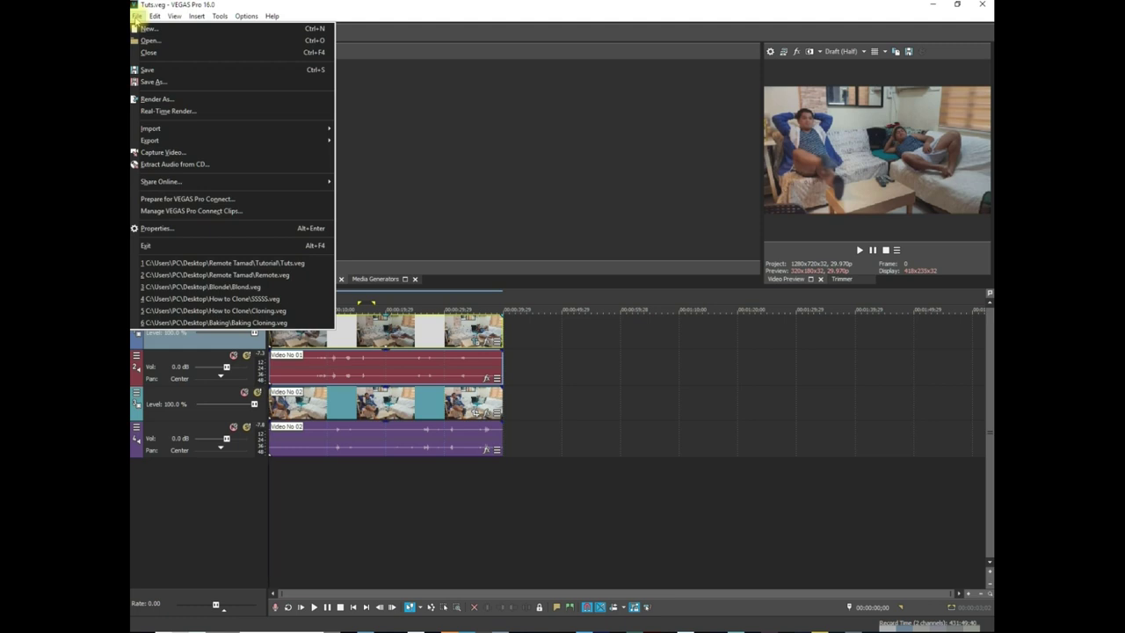
left_click(176, 98)
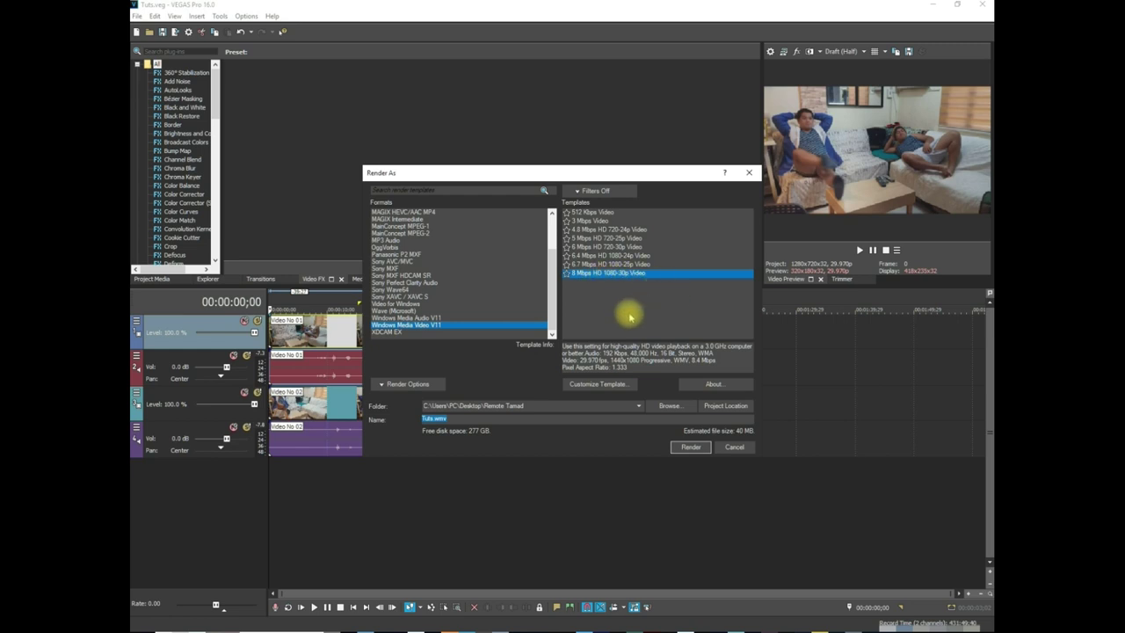
left_click(671, 407)
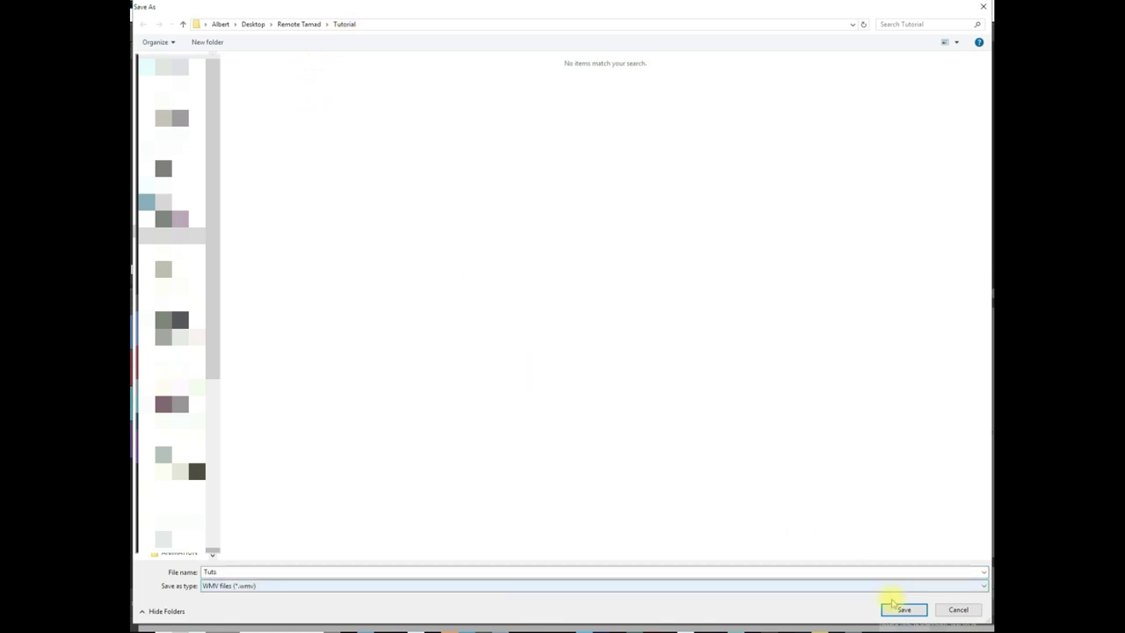
left_click(903, 609)
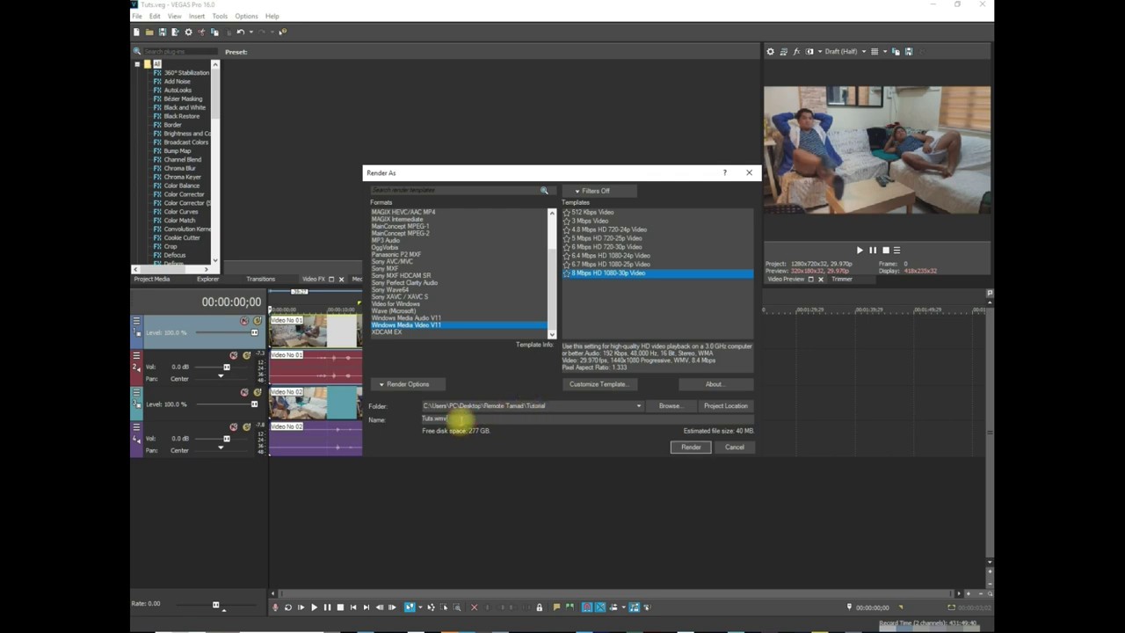
left_click_drag(457, 420, 391, 419)
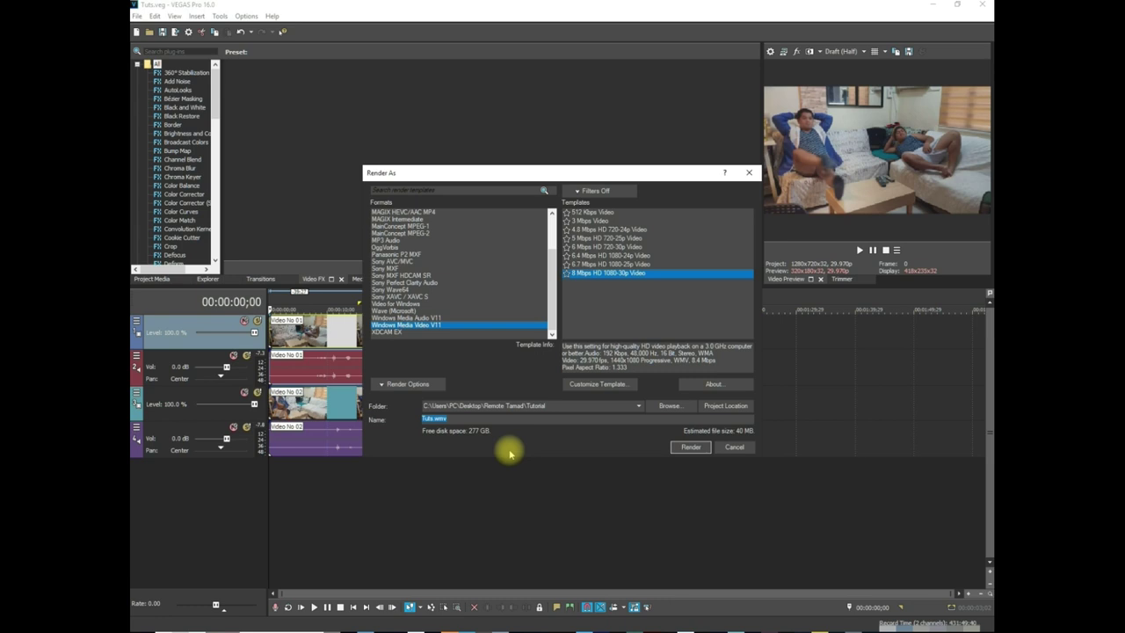
type("Cloning Tutorial")
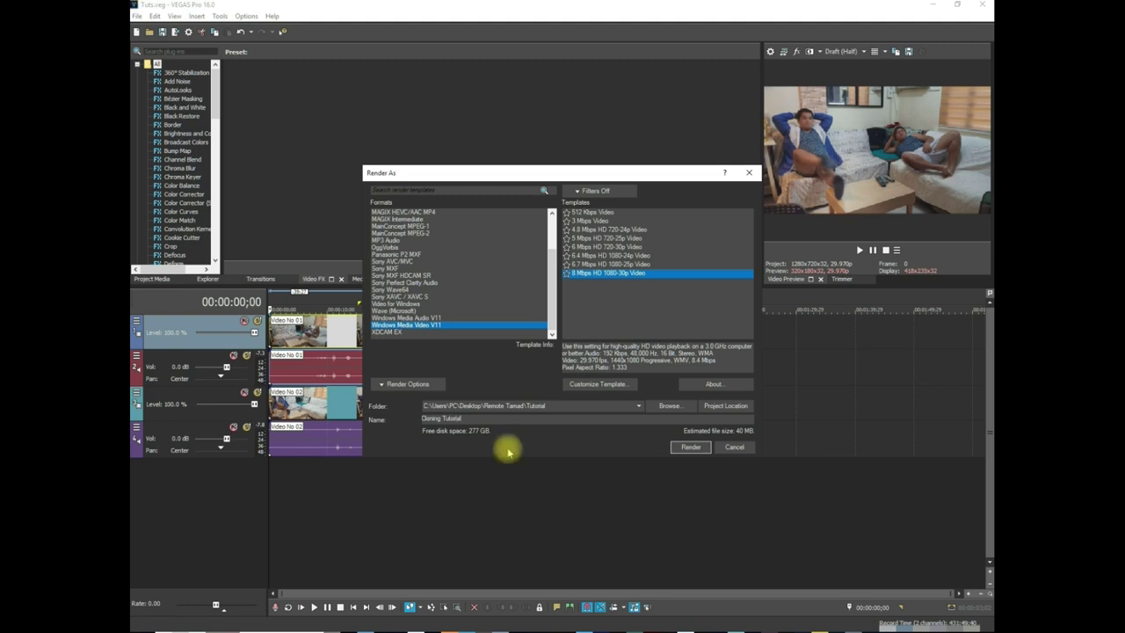
left_click(691, 448)
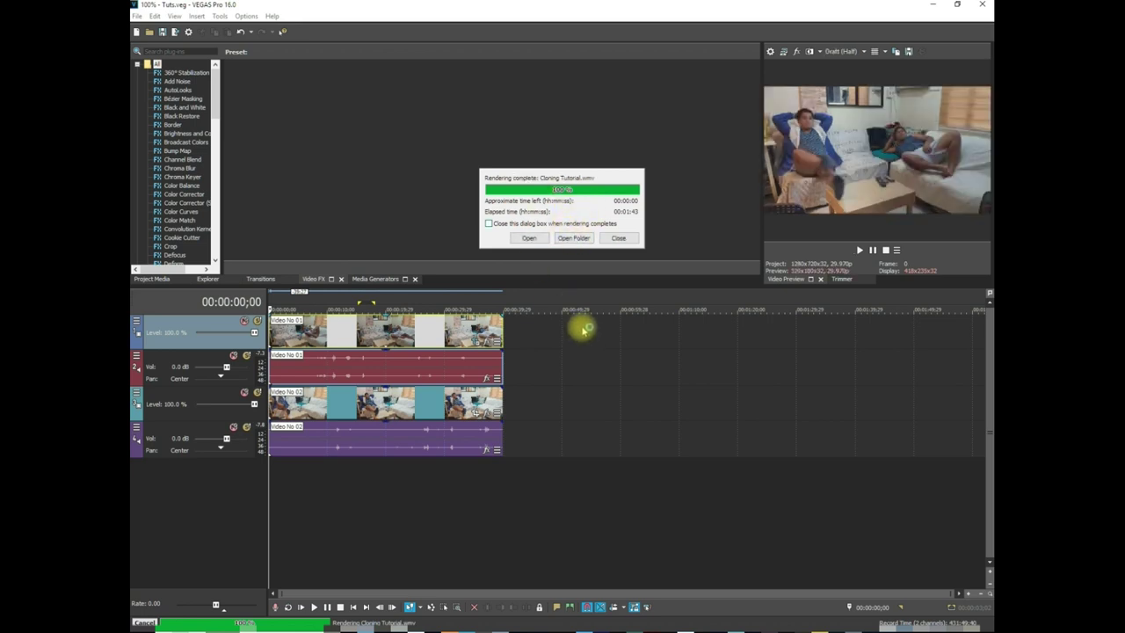
Step: Open the render's folder and play the Cloning Tutorial video in a media player to review the result
left_click(574, 241)
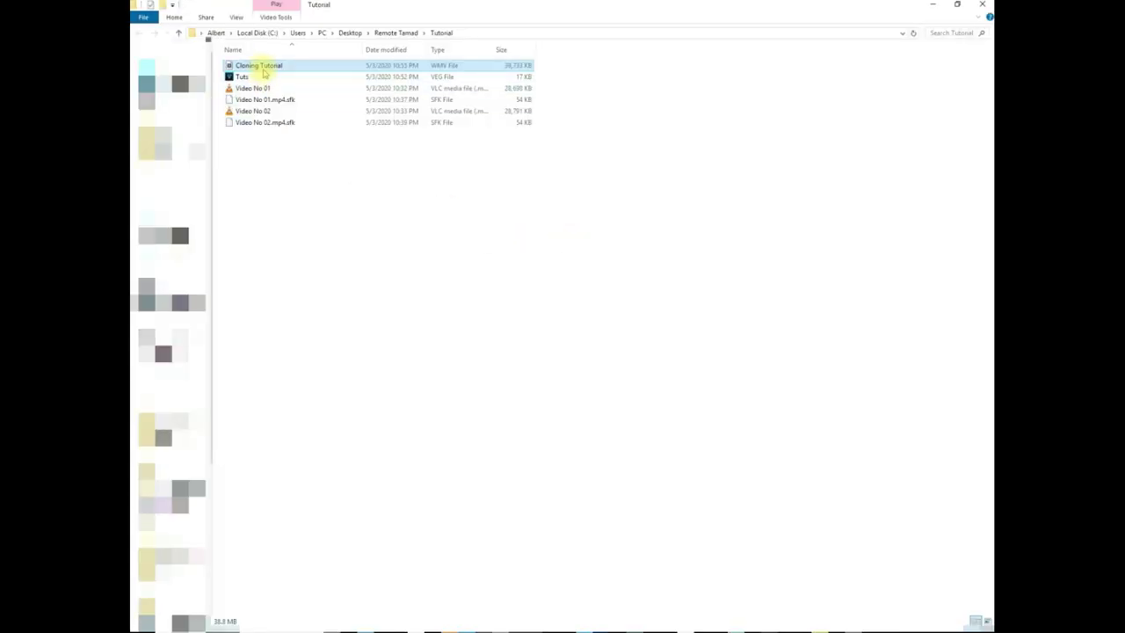
right_click(262, 71)
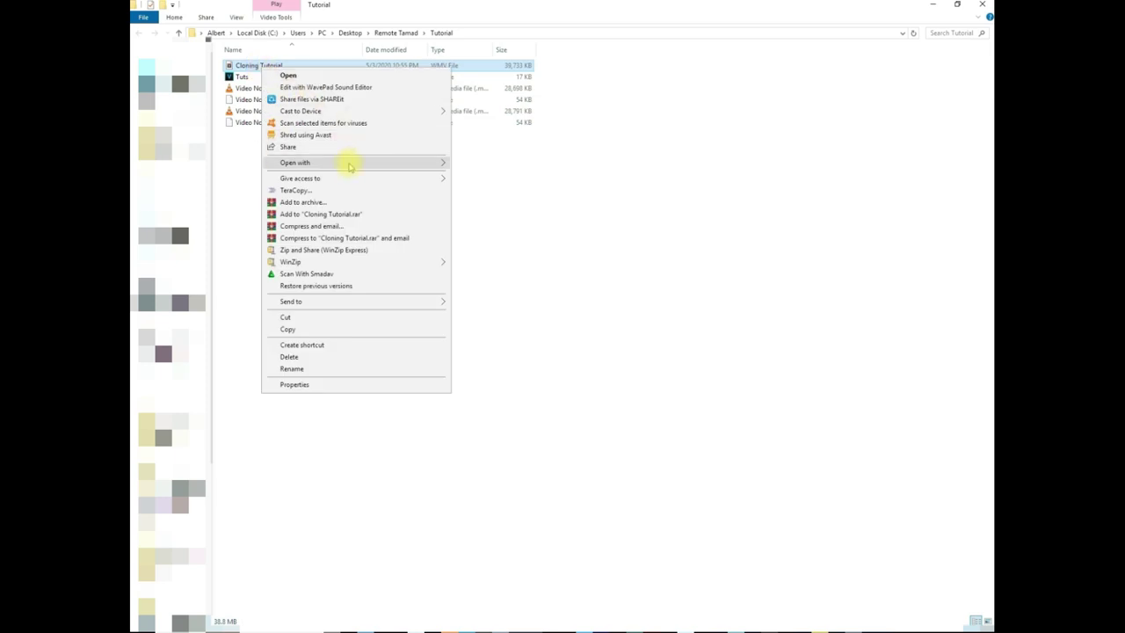
mouse_move(328, 165)
left_click(463, 162)
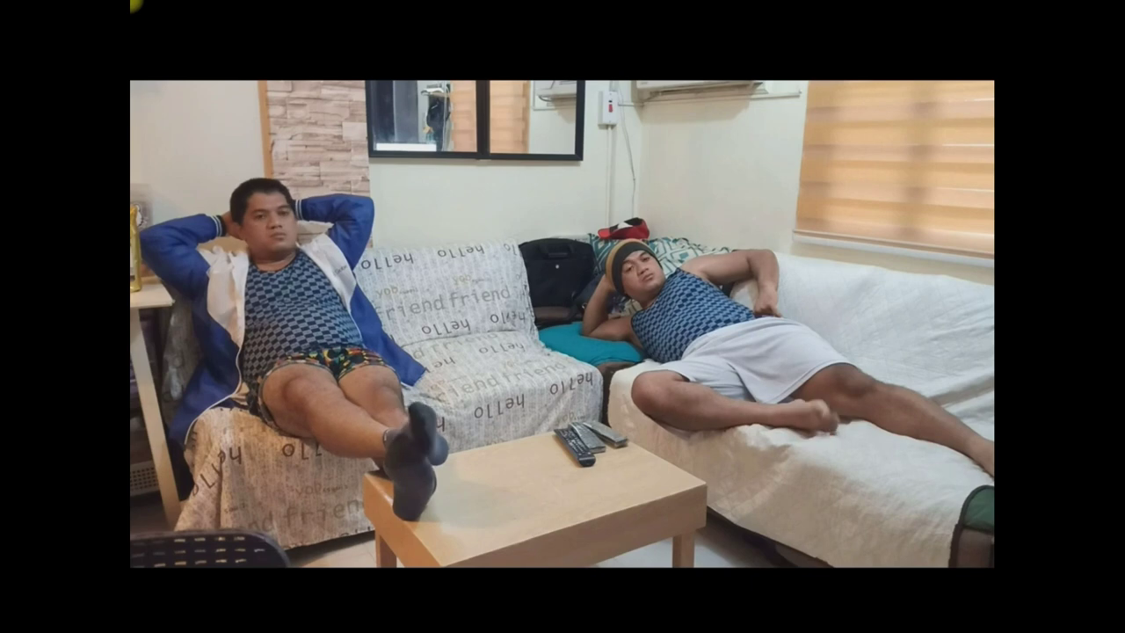
mouse_move(546, 479)
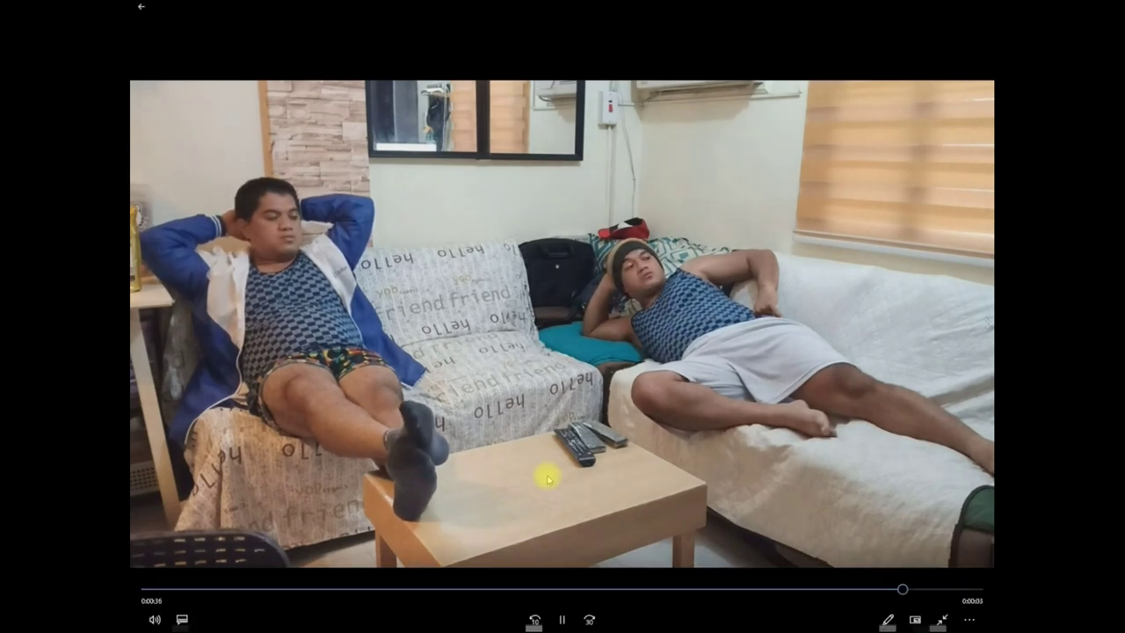